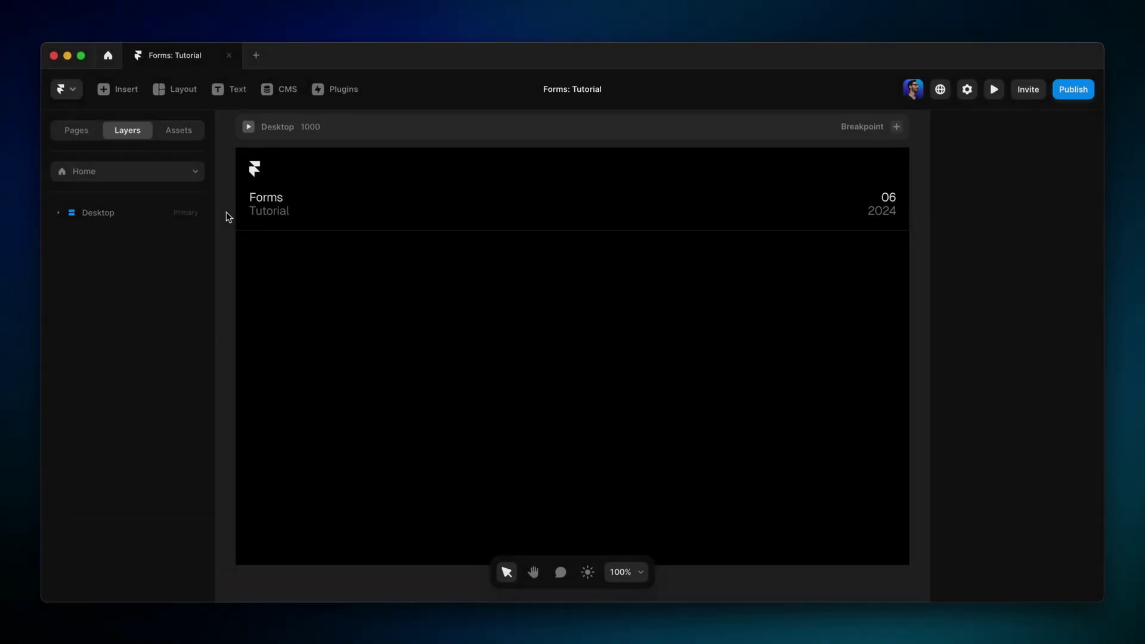
- Drag the Form Builder form with Name, Email, Location and Submit onto the Desktop page
click(128, 99)
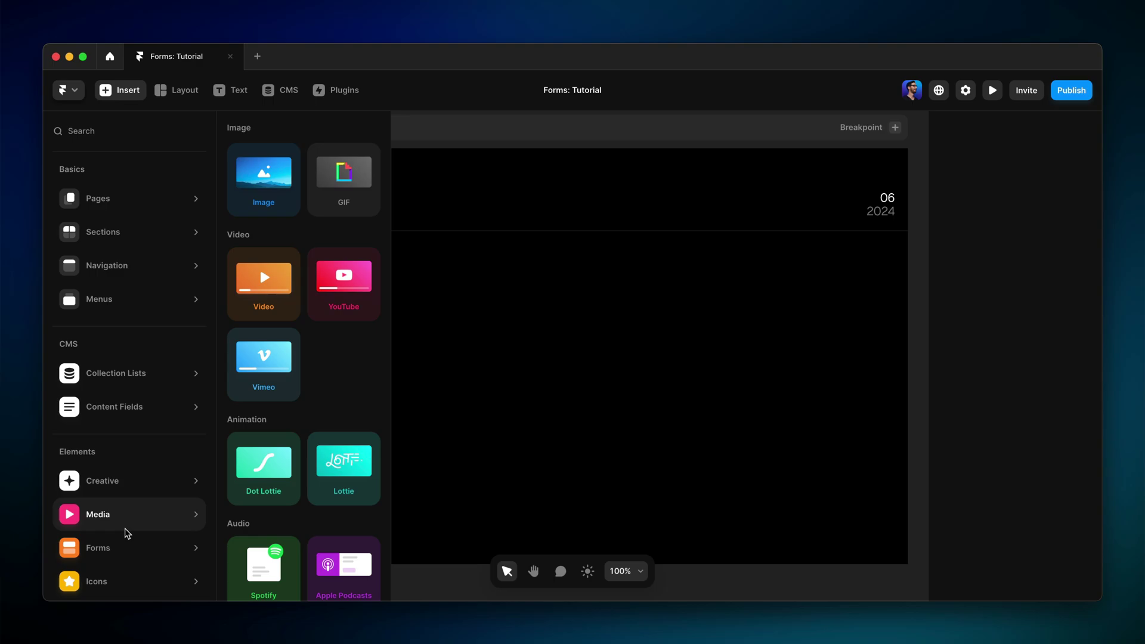
mouse_move(124, 544)
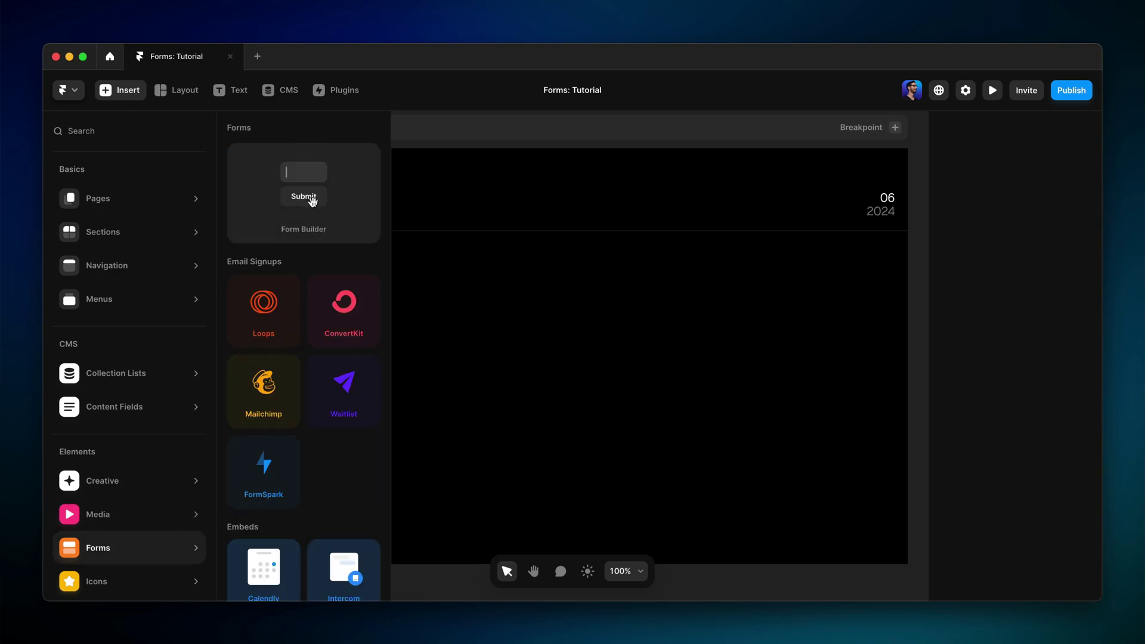
drag(311, 201, 556, 348)
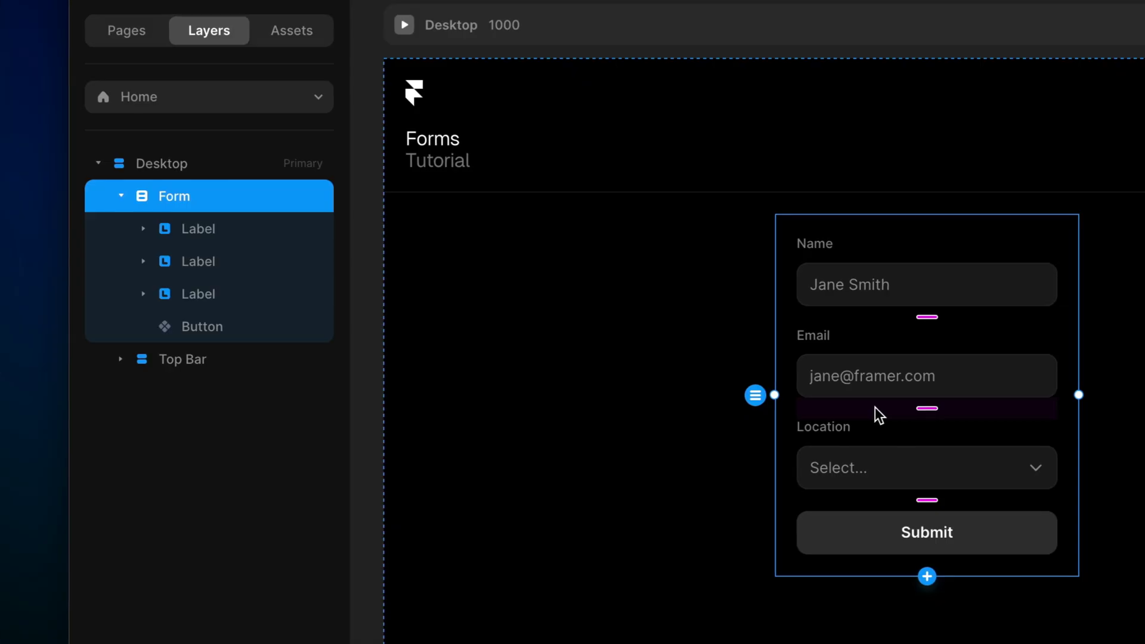
- Widen the form stack by dragging its side handles
scroll(835, 283, down, 7)
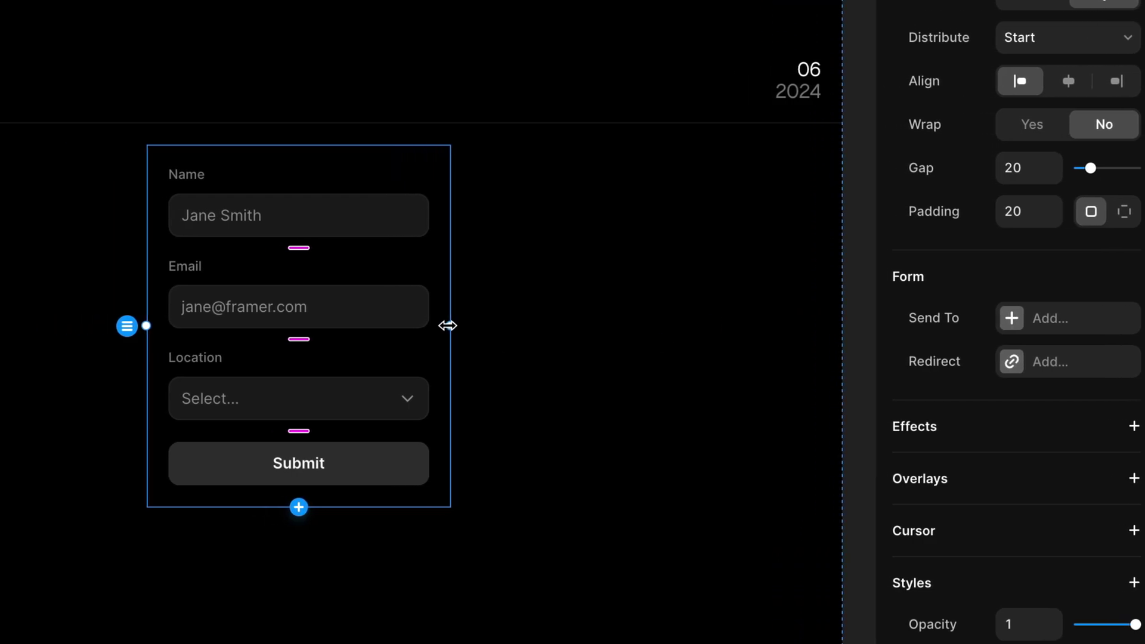
drag(369, 325, 492, 325)
drag(576, 325, 484, 344)
- Keep the field gap at 20 and enlarge the form's padding to 40
click(1013, 167)
key(shift+Up)
key(shift+Up)
key(shift+Down)
key(shift+Down)
text(40)
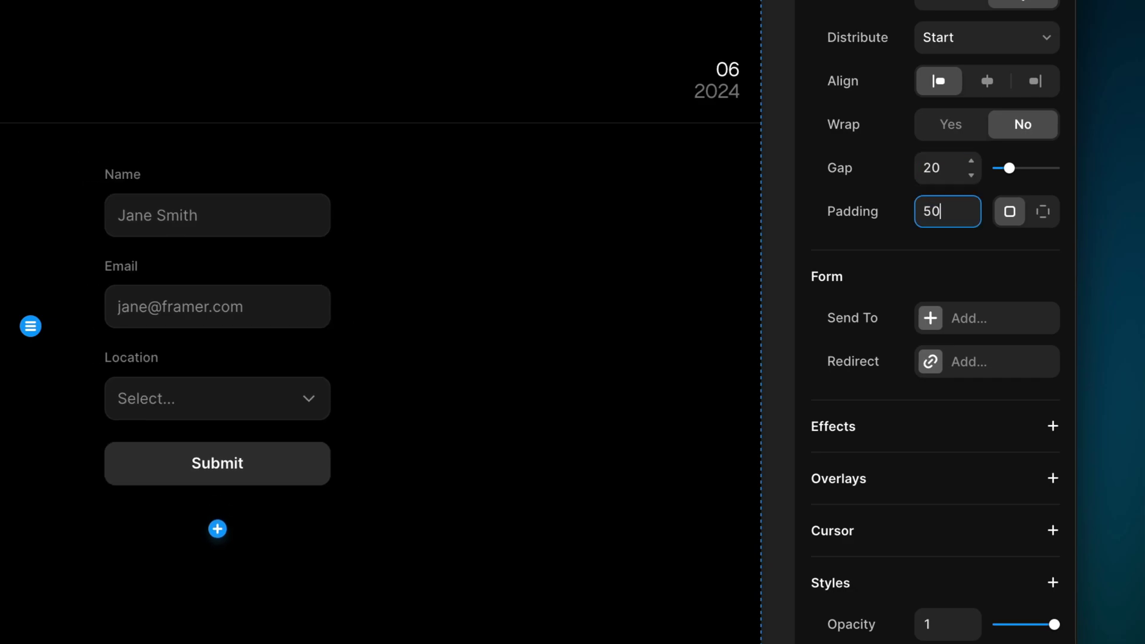
scroll(885, 271, down, 8)
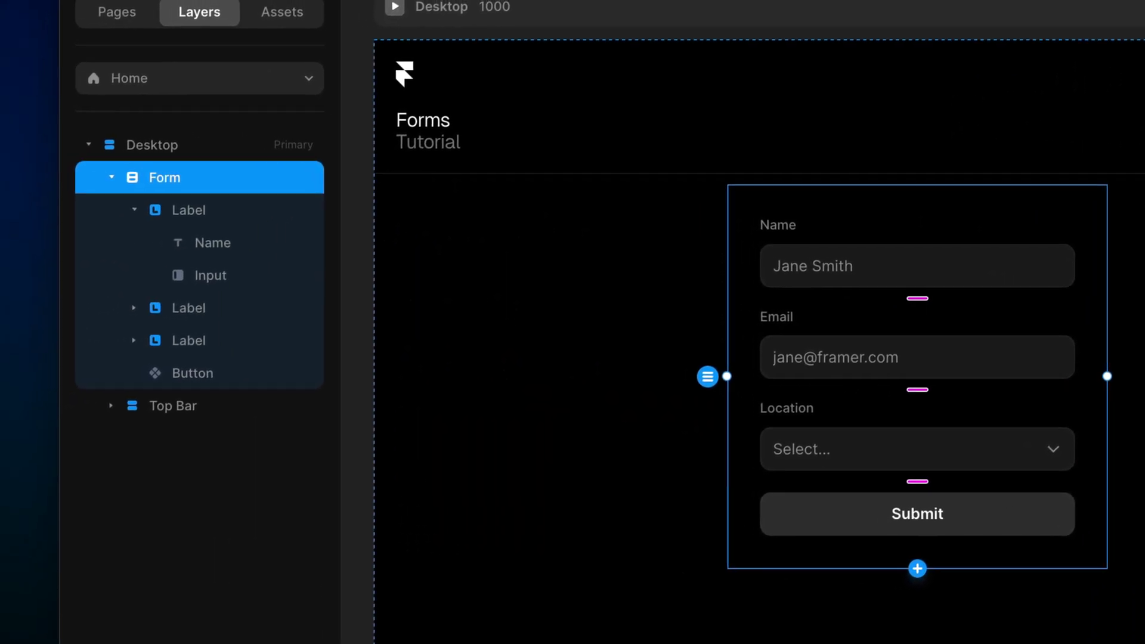
click(282, 207)
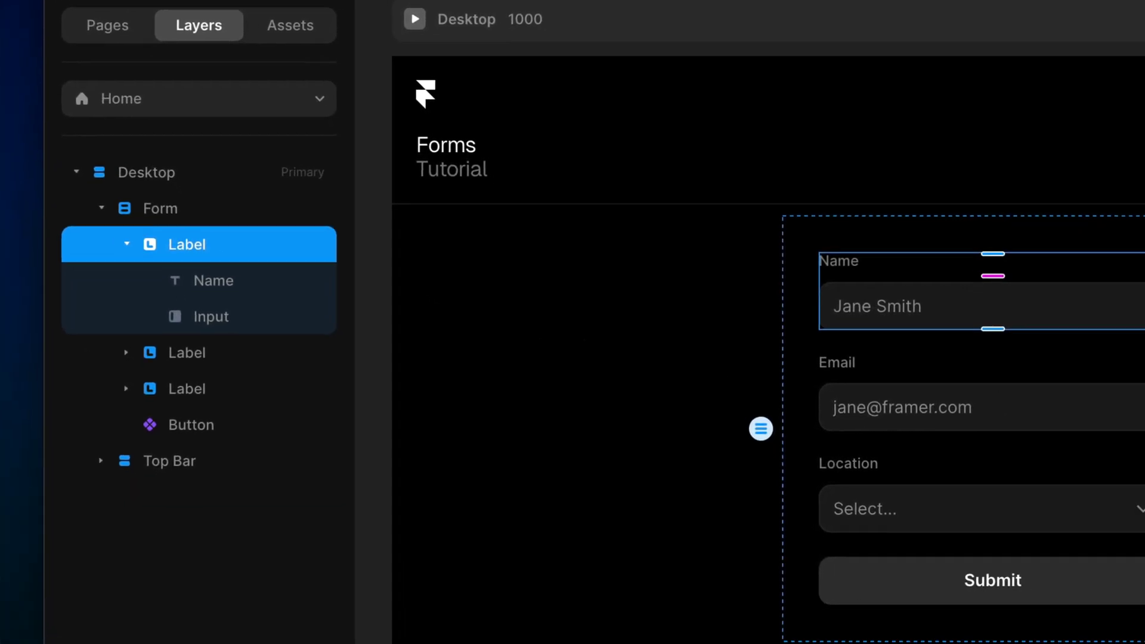
scroll(884, 135, down, 5)
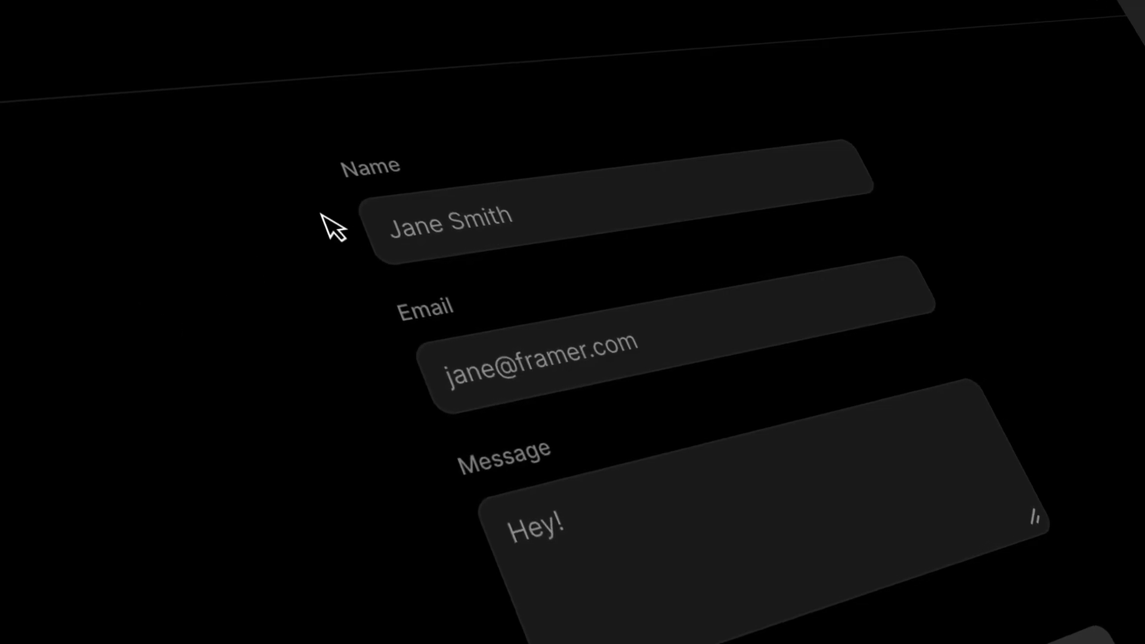
click(387, 206)
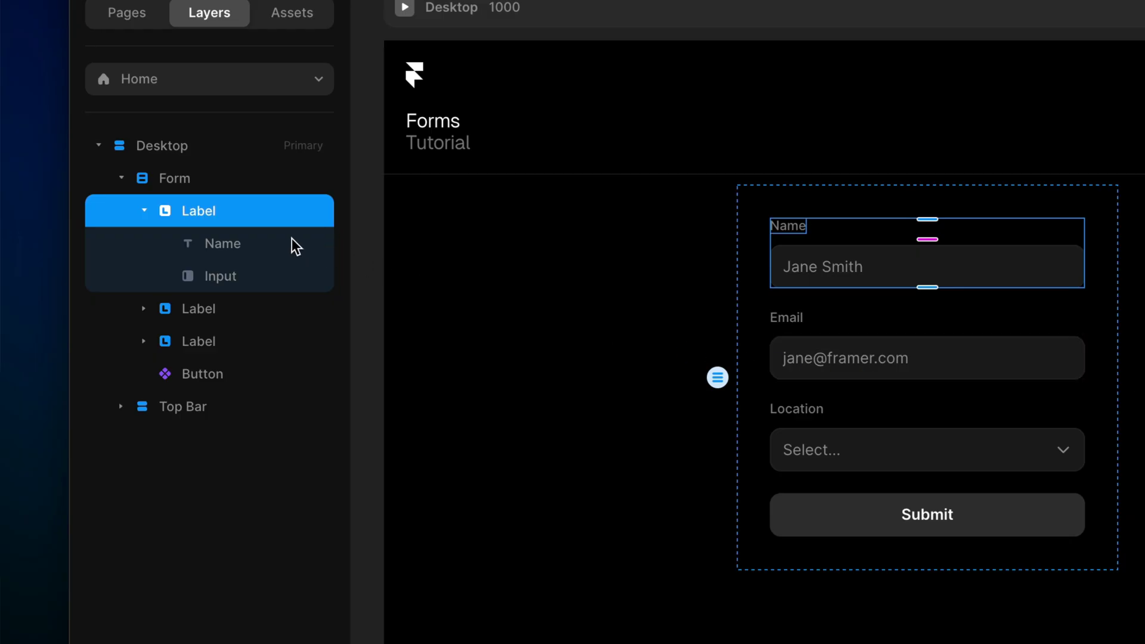
click(296, 247)
click(290, 274)
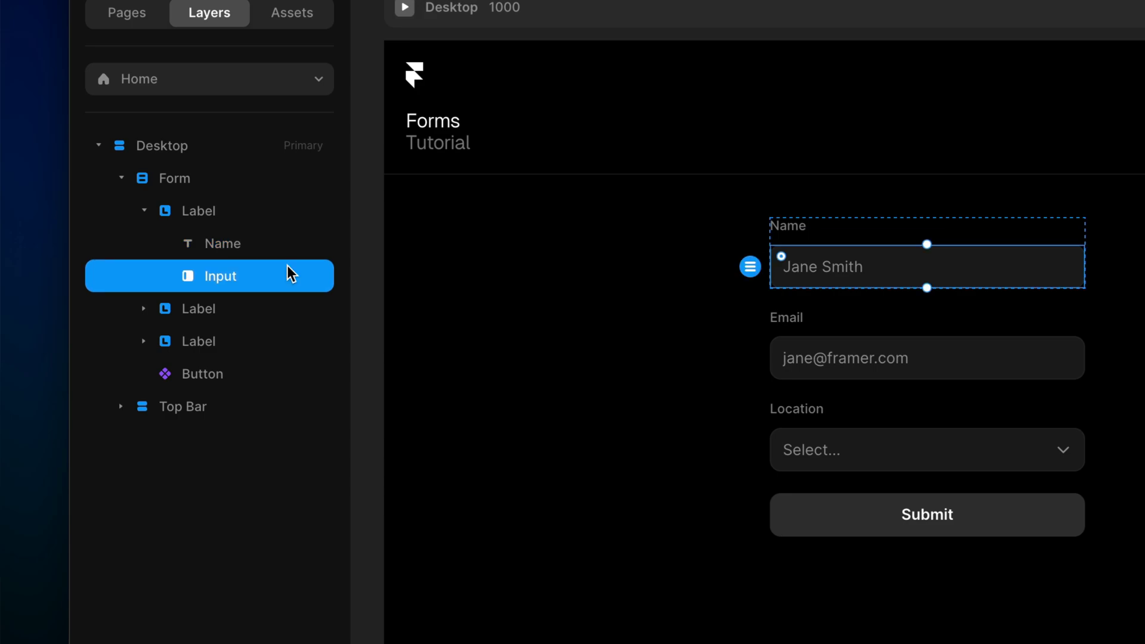
click(289, 247)
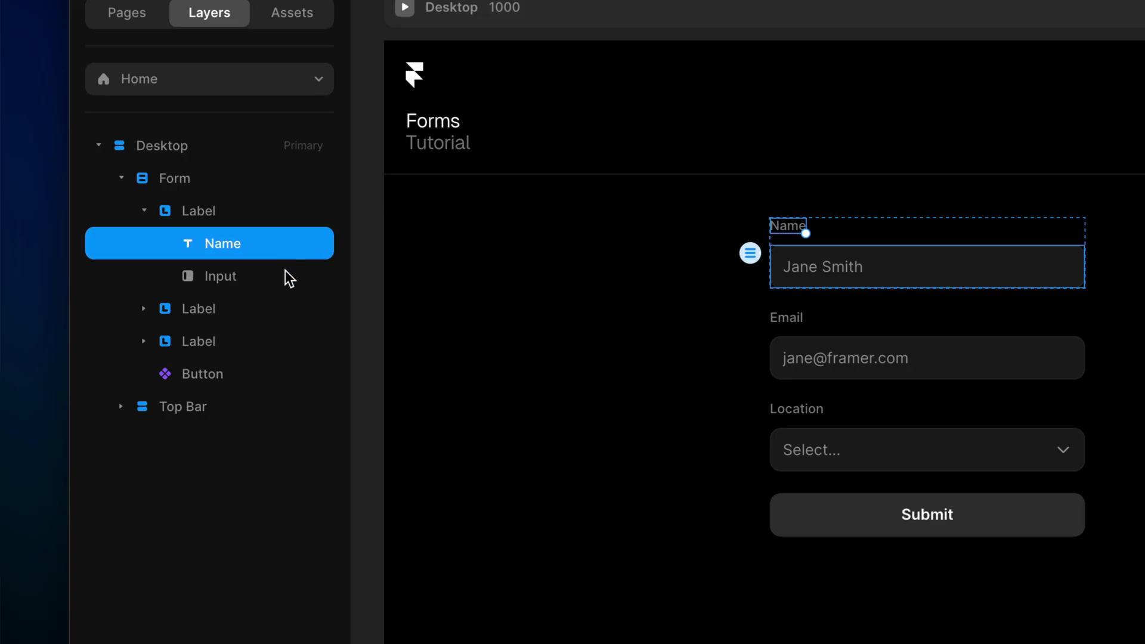
click(285, 274)
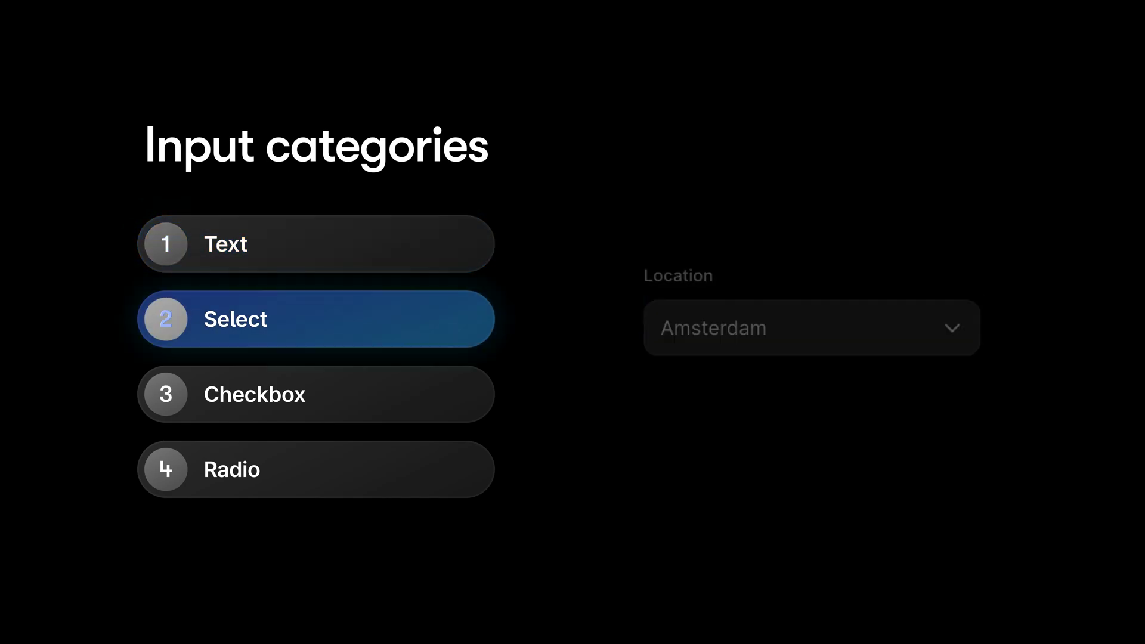
click(932, 313)
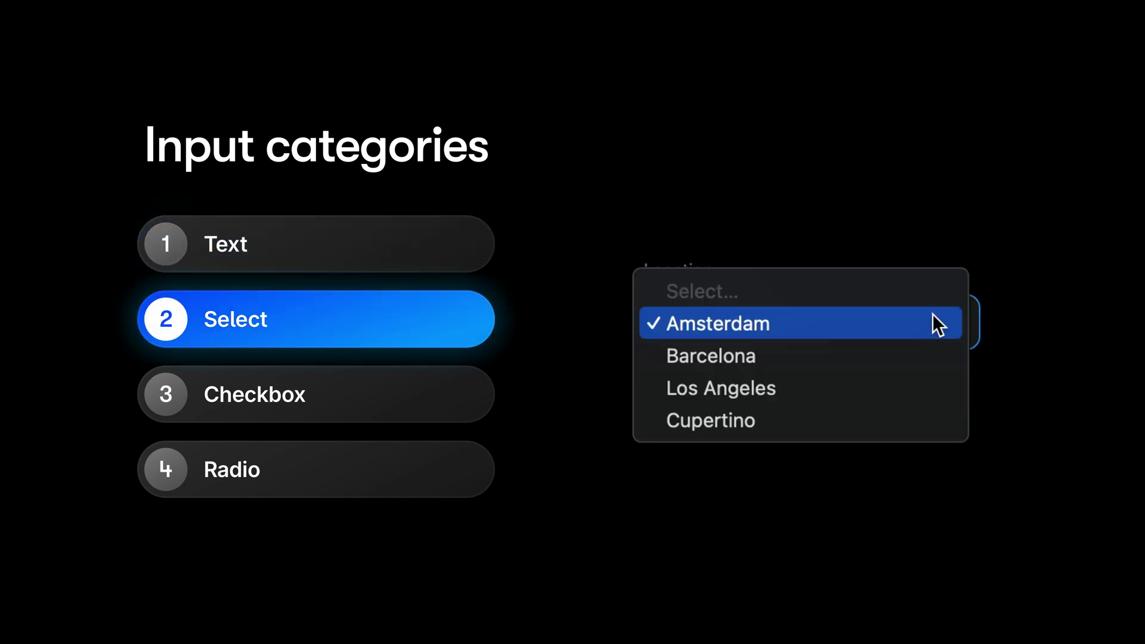
click(895, 388)
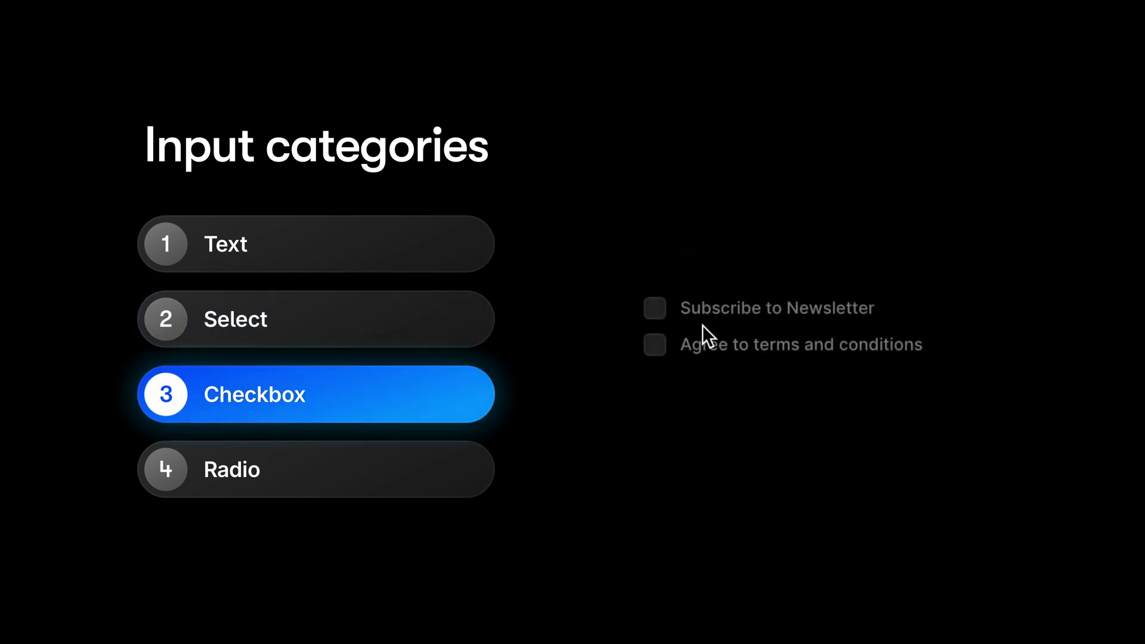
click(664, 342)
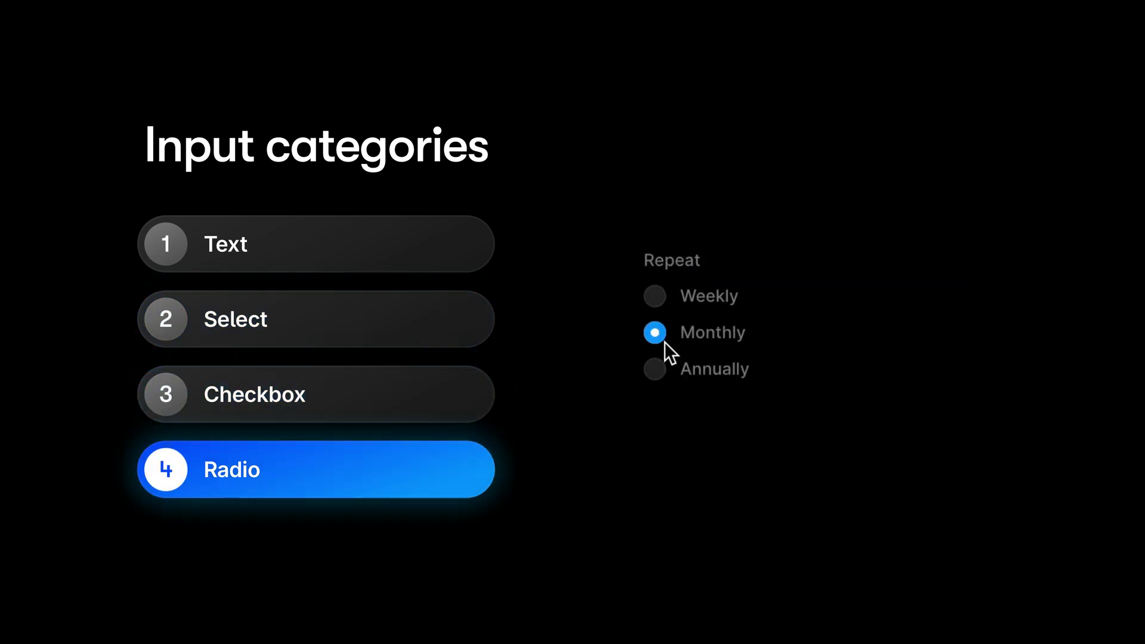
click(655, 370)
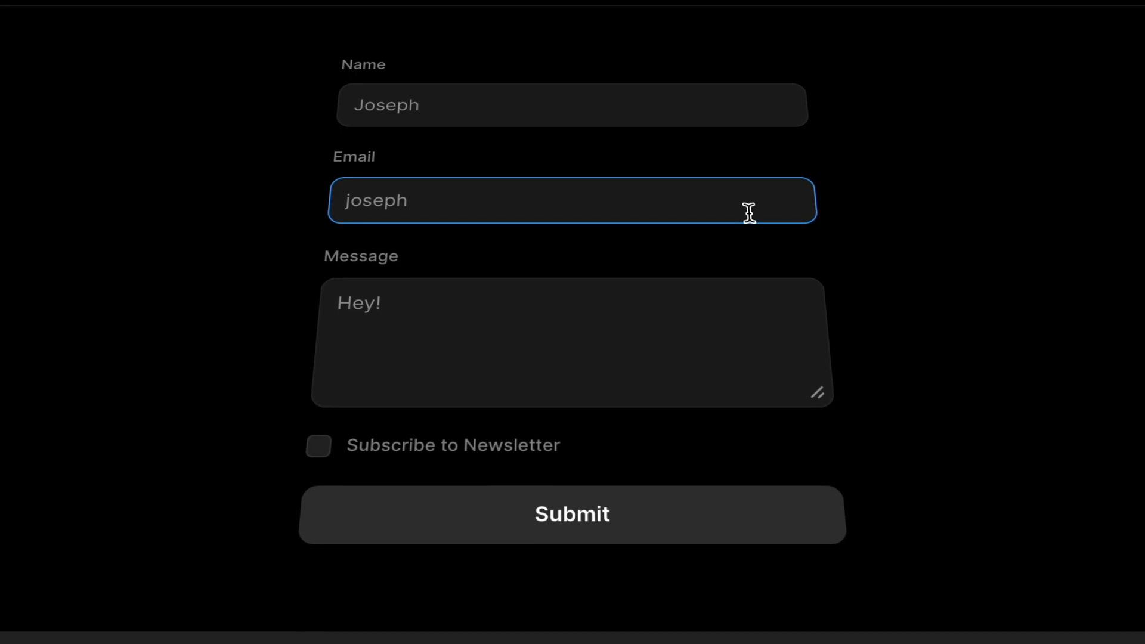
- Submit the preview with an incomplete '@' email, then list the Name input's types
text(@)
click(970, 202)
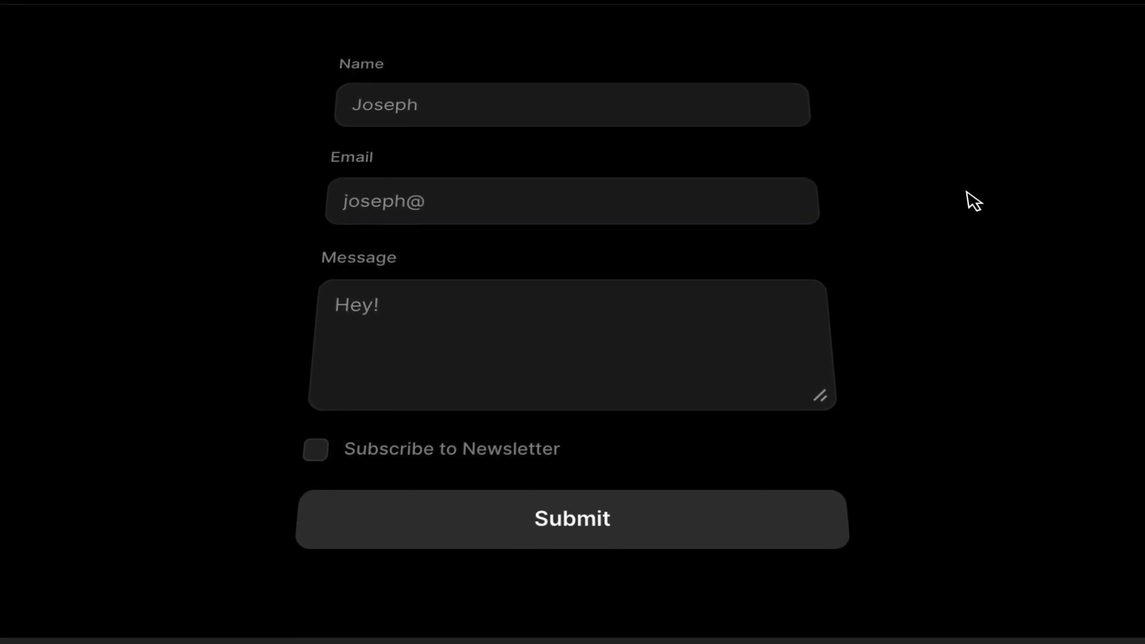
click(571, 540)
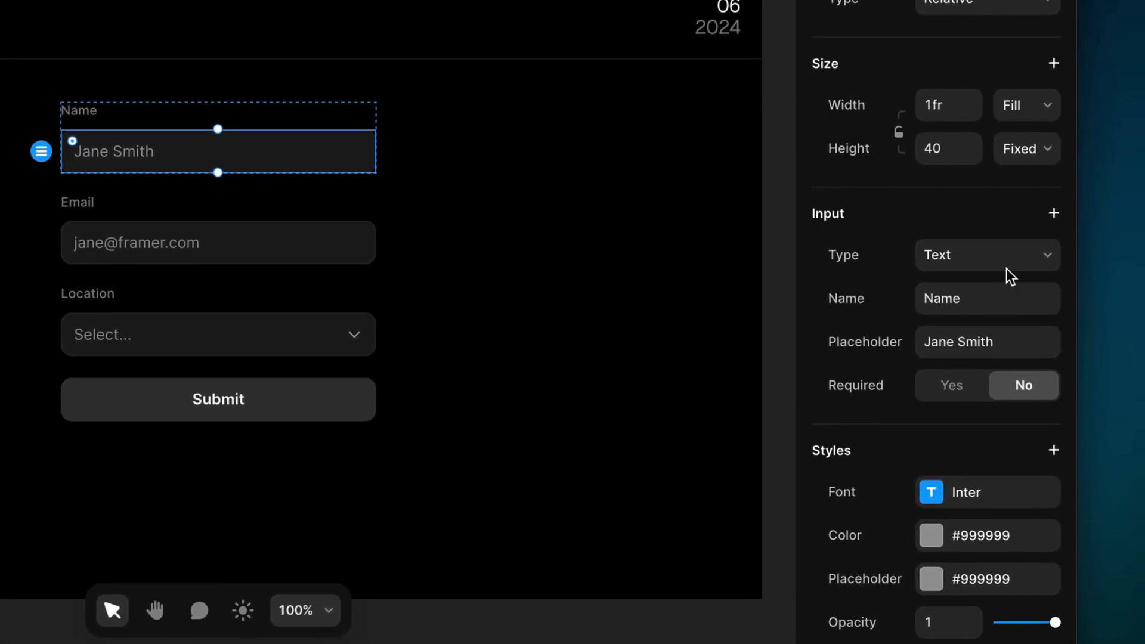
click(1042, 269)
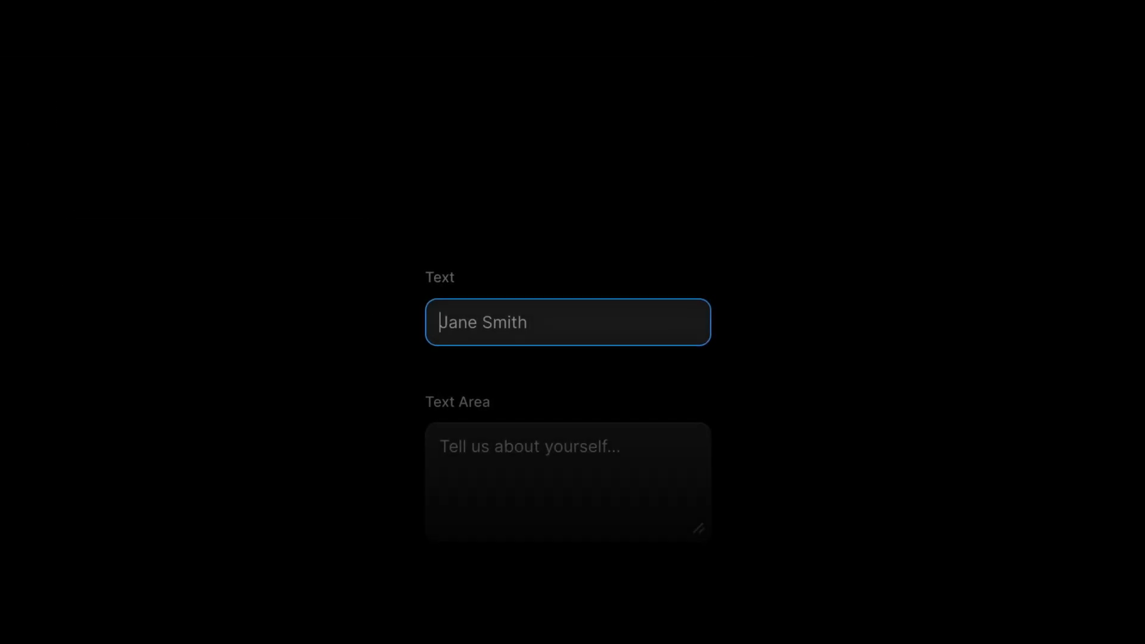
- Focus the Text Area, Email, Number, Phone Number and URL preview fields to see their glow
click(441, 447)
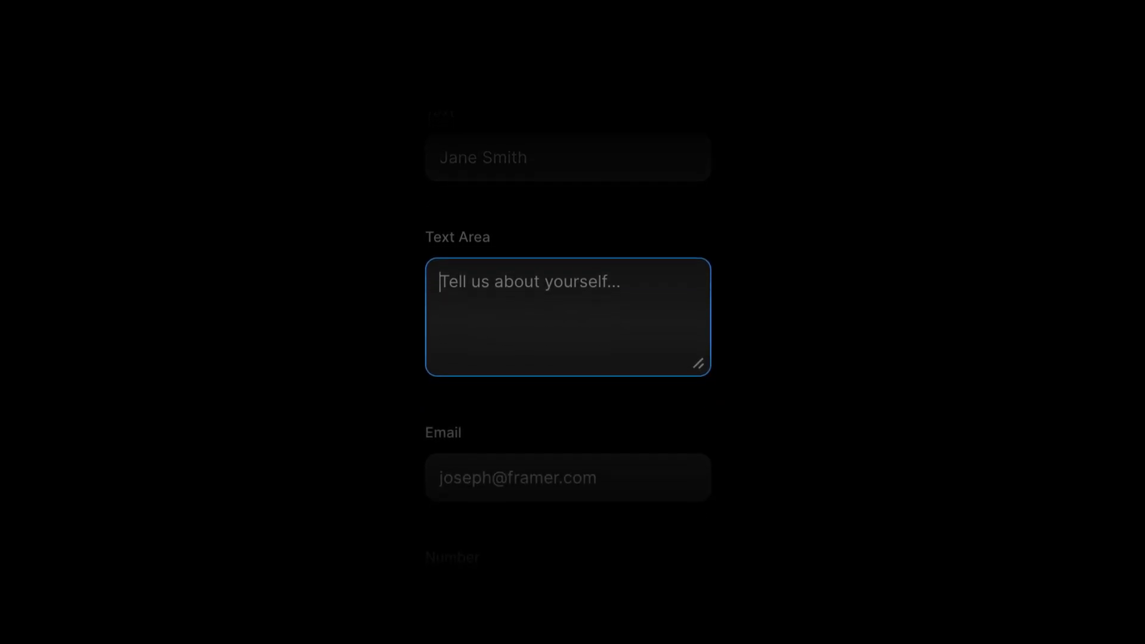
click(441, 478)
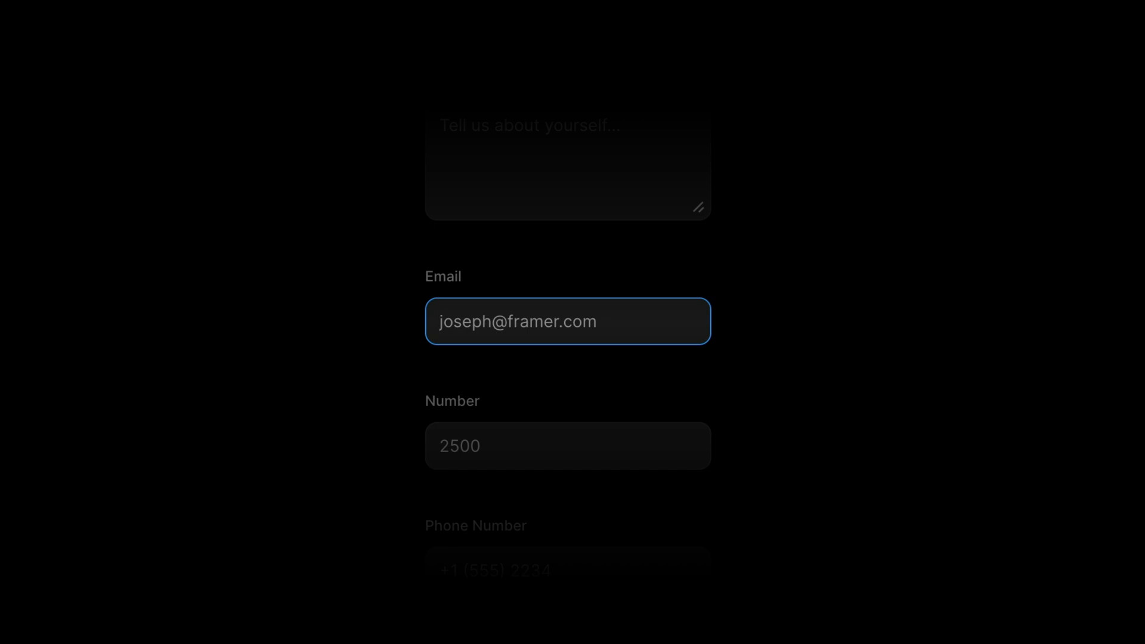
click(441, 446)
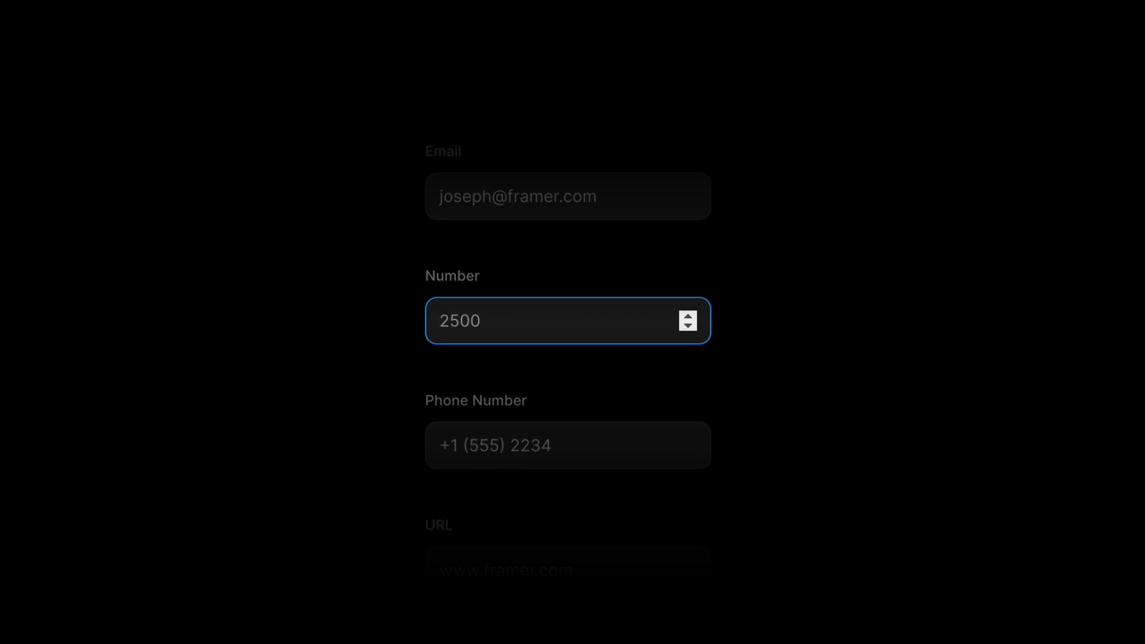
click(441, 445)
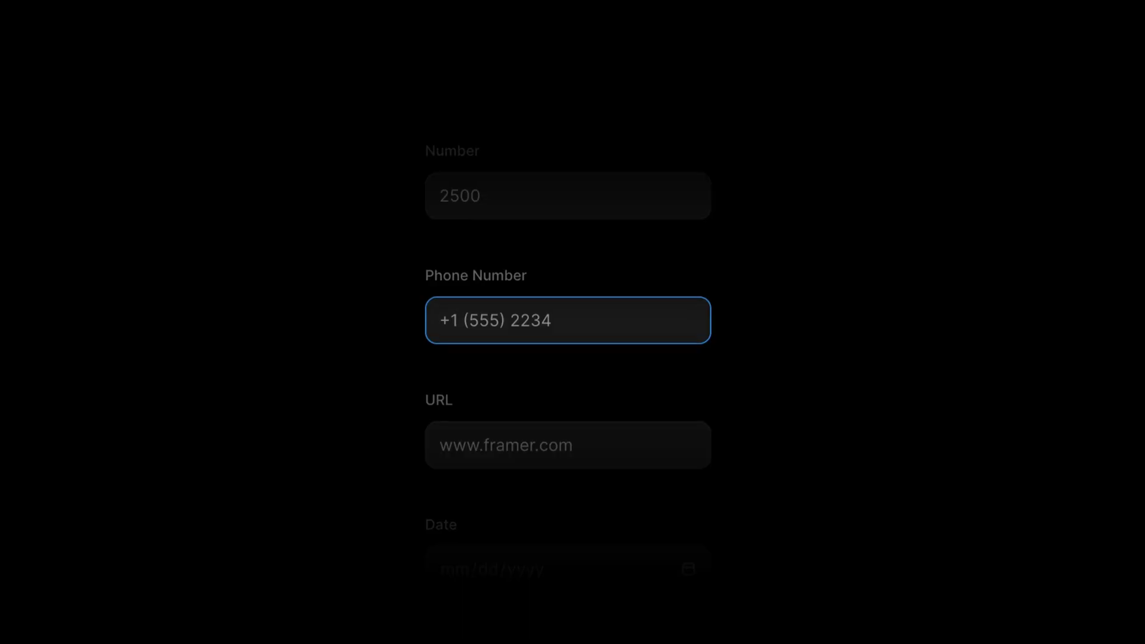
click(441, 434)
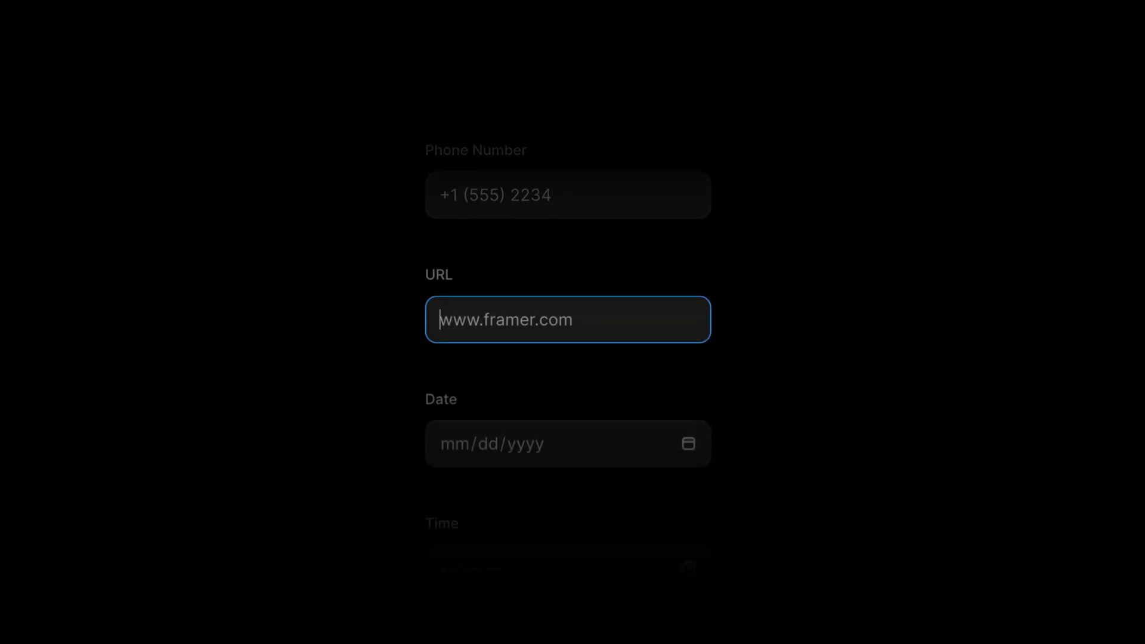
- Pick date 06/21/2024 and time 09:24 PM, keeping the Name input's type as Text
click(454, 443)
key(alt+Down)
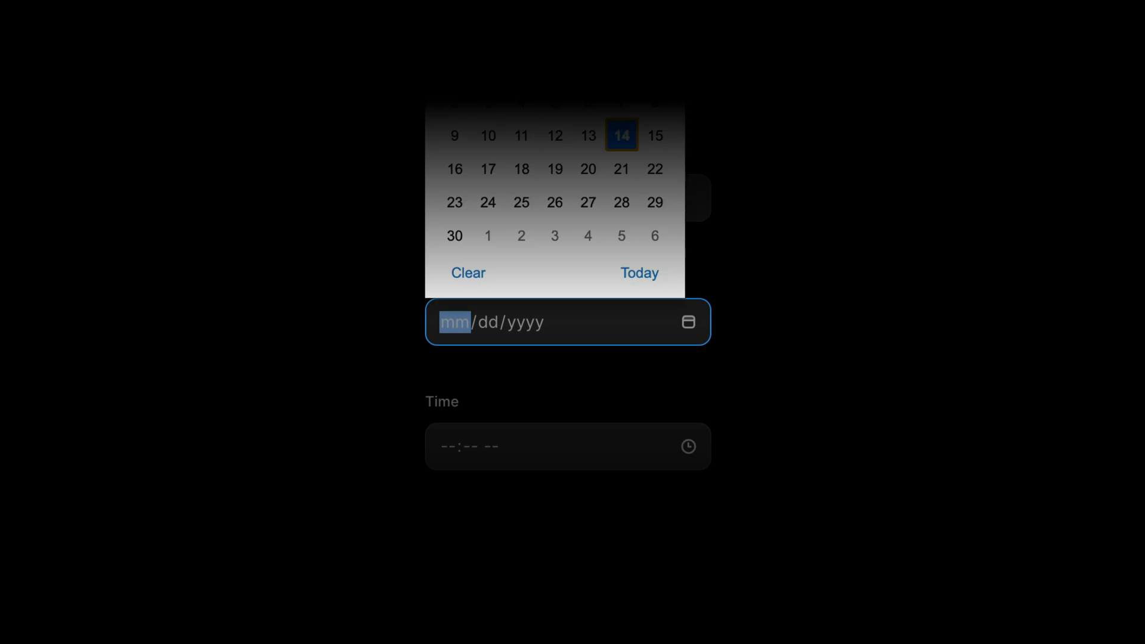
key(Return)
key(Tab)
key(Tab)
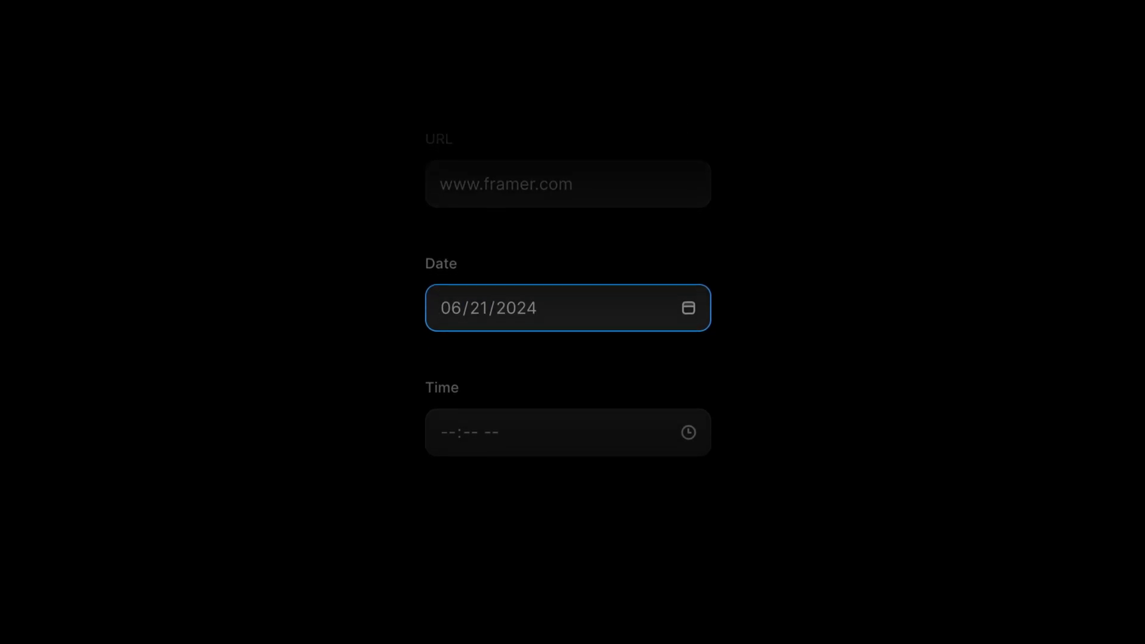
key(Tab)
key(alt+Down)
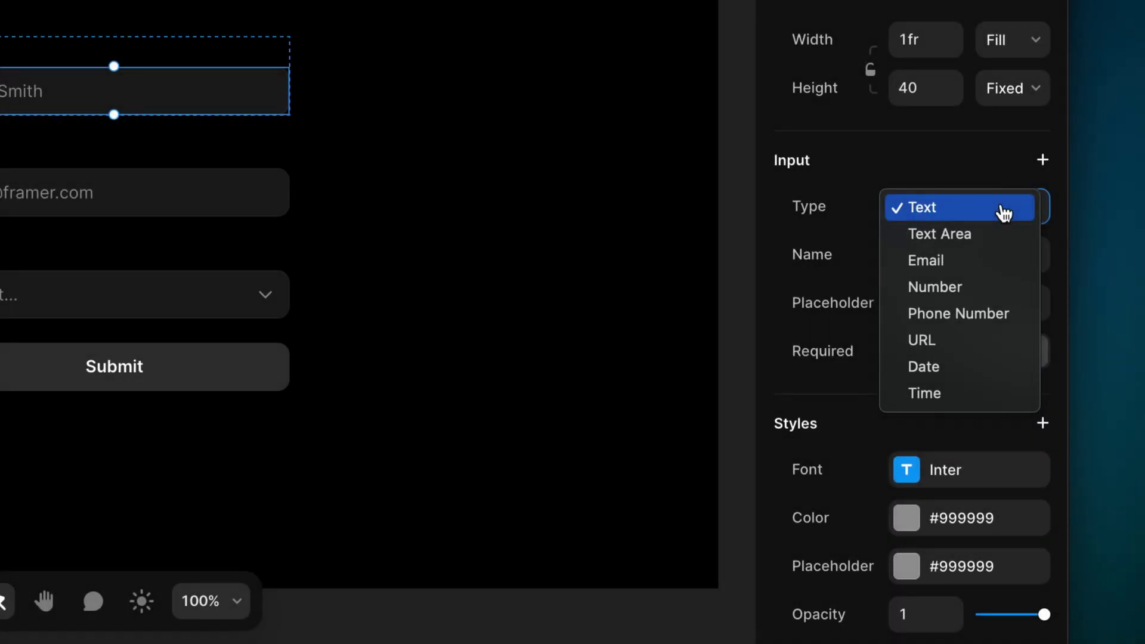
click(1002, 209)
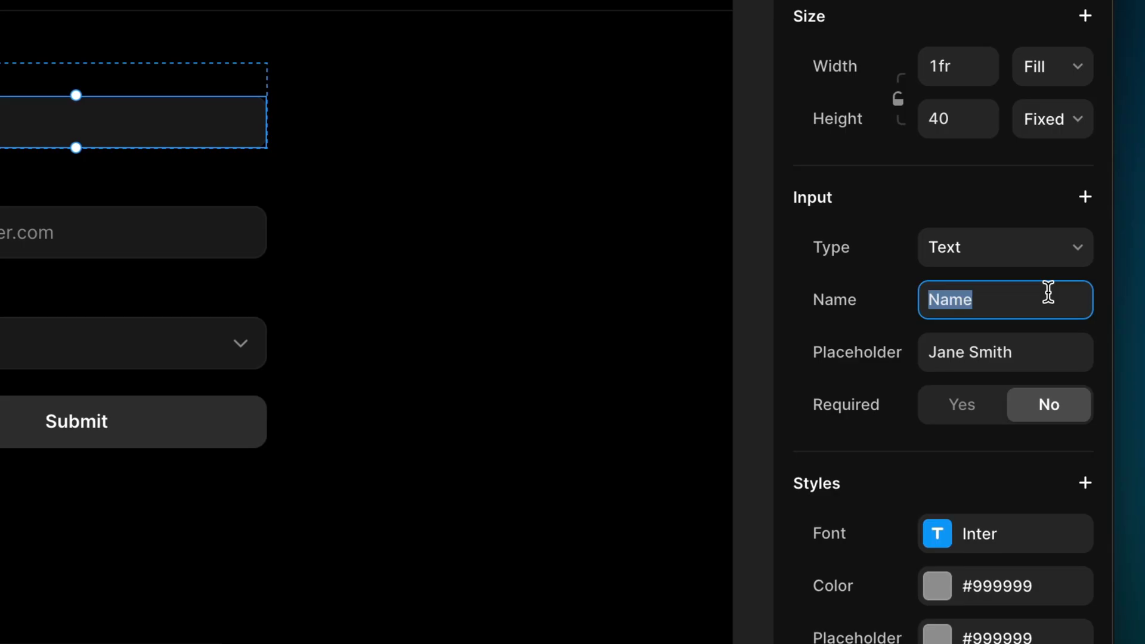
- Set the Name input to Required, keeping its sample-name placeholder
click(1045, 347)
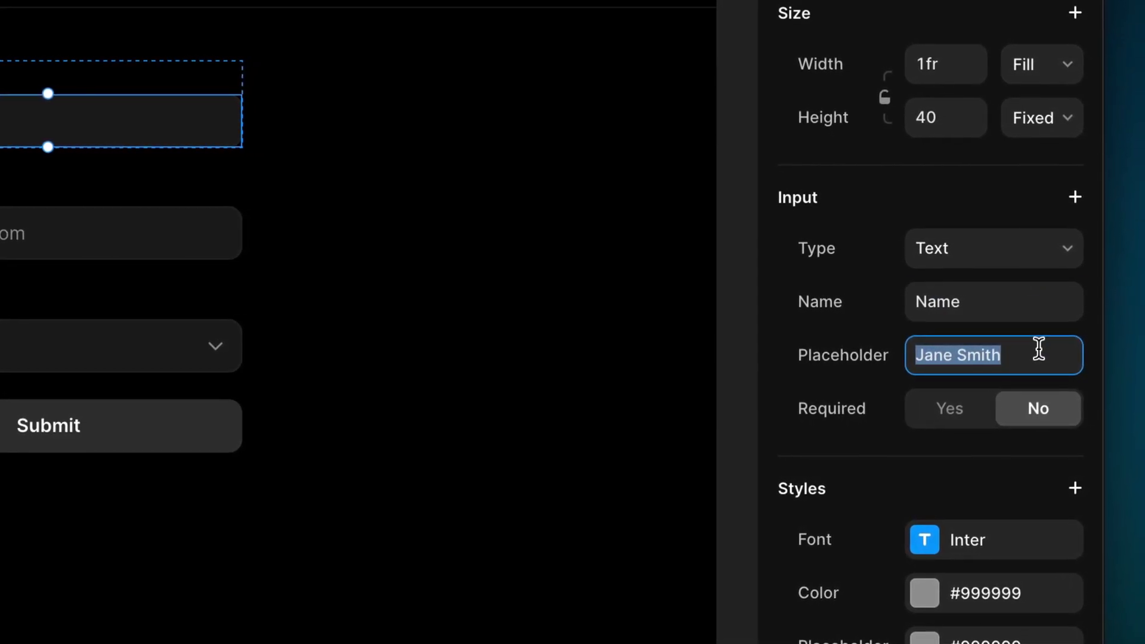
click(970, 413)
click(964, 413)
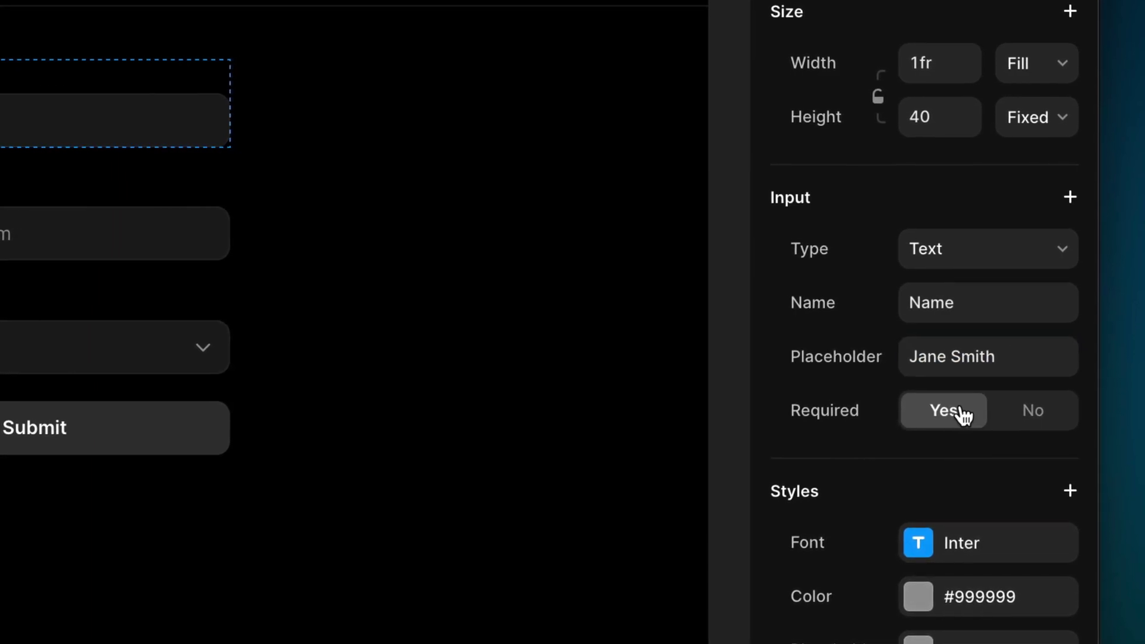
click(1065, 199)
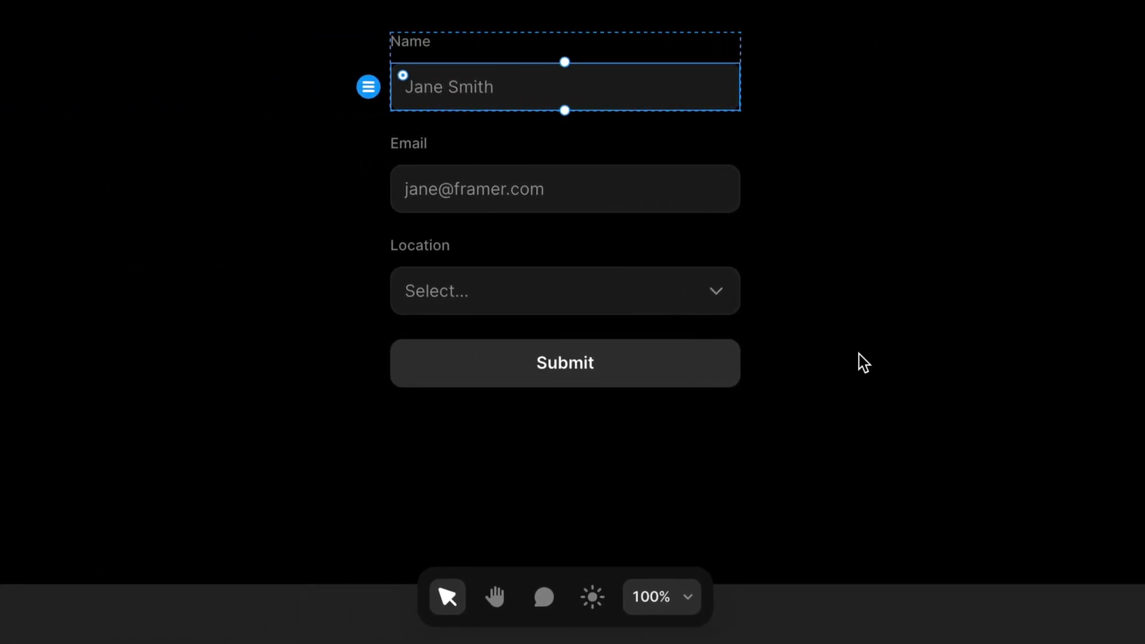
- Add a new Text field to the form stack and relabel it Message
click(520, 330)
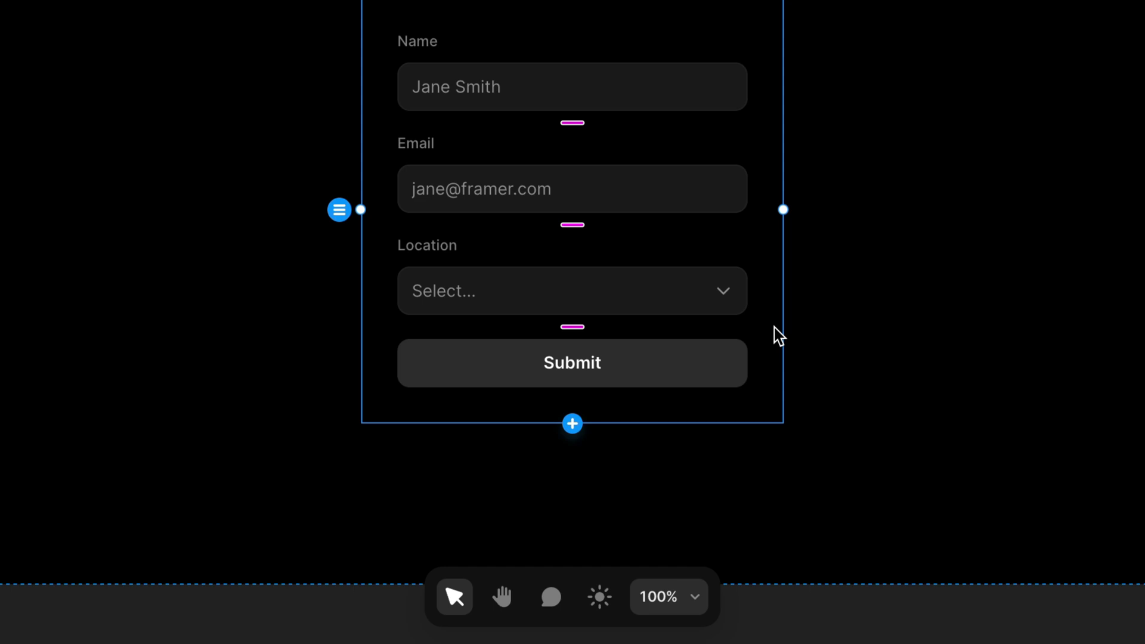
click(566, 428)
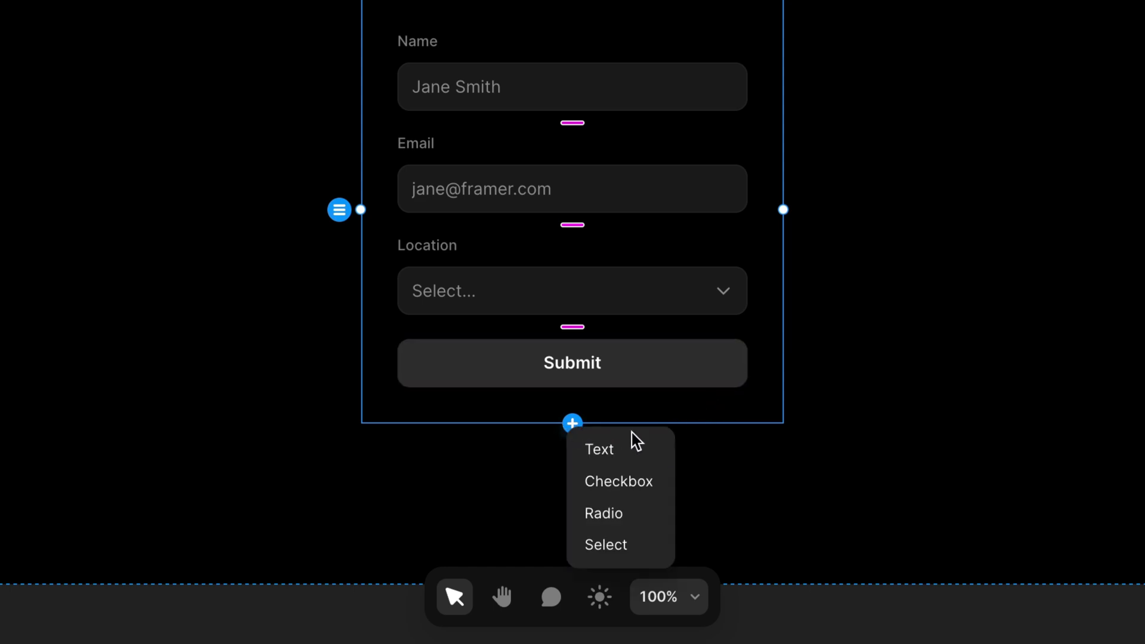
click(647, 457)
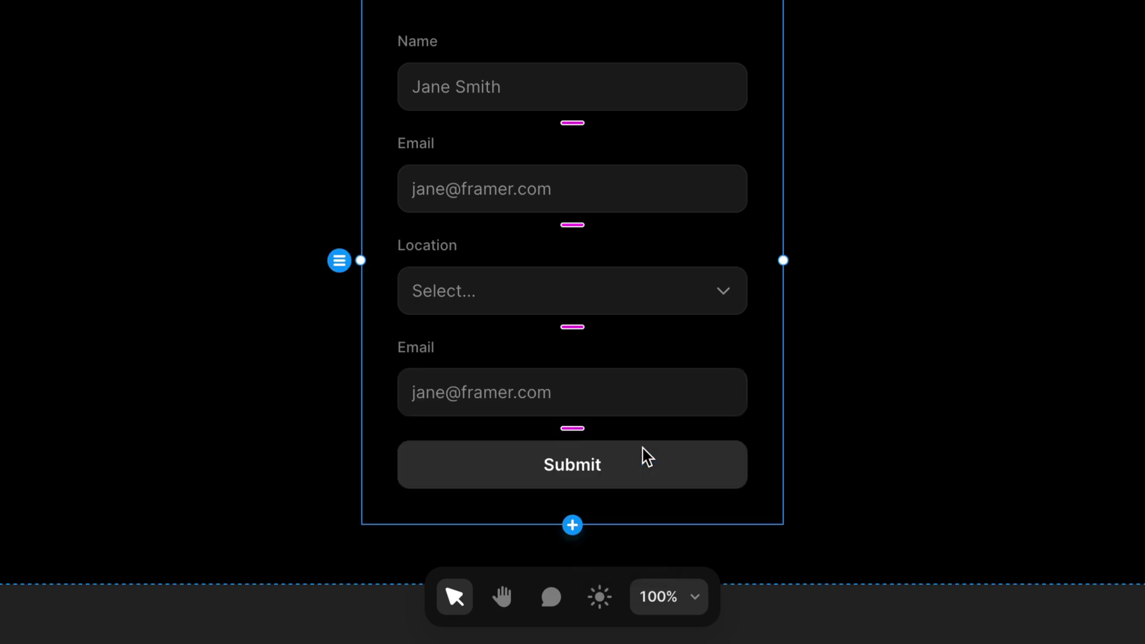
double_click(425, 349)
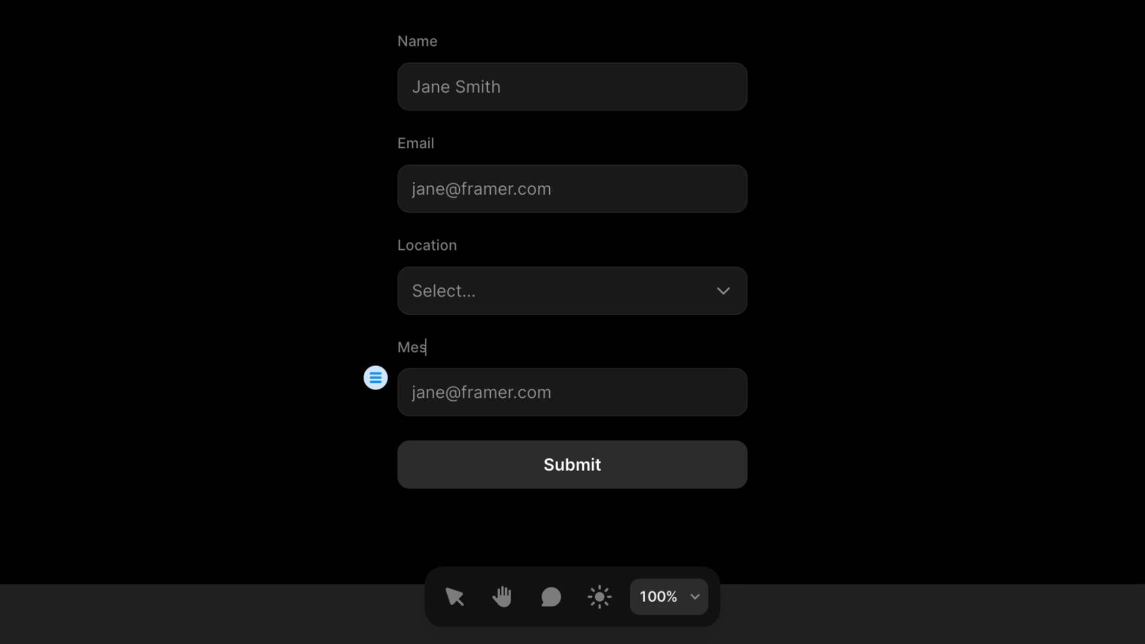
- Make the Message input a Text Area named Message with a new placeholder
click(545, 387)
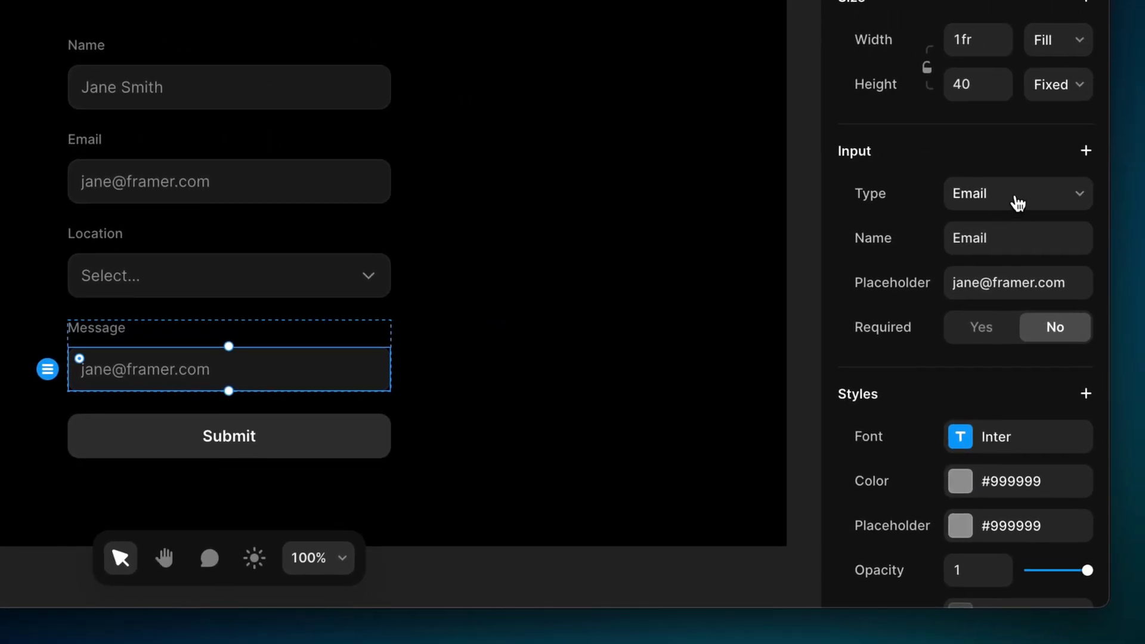
click(1018, 204)
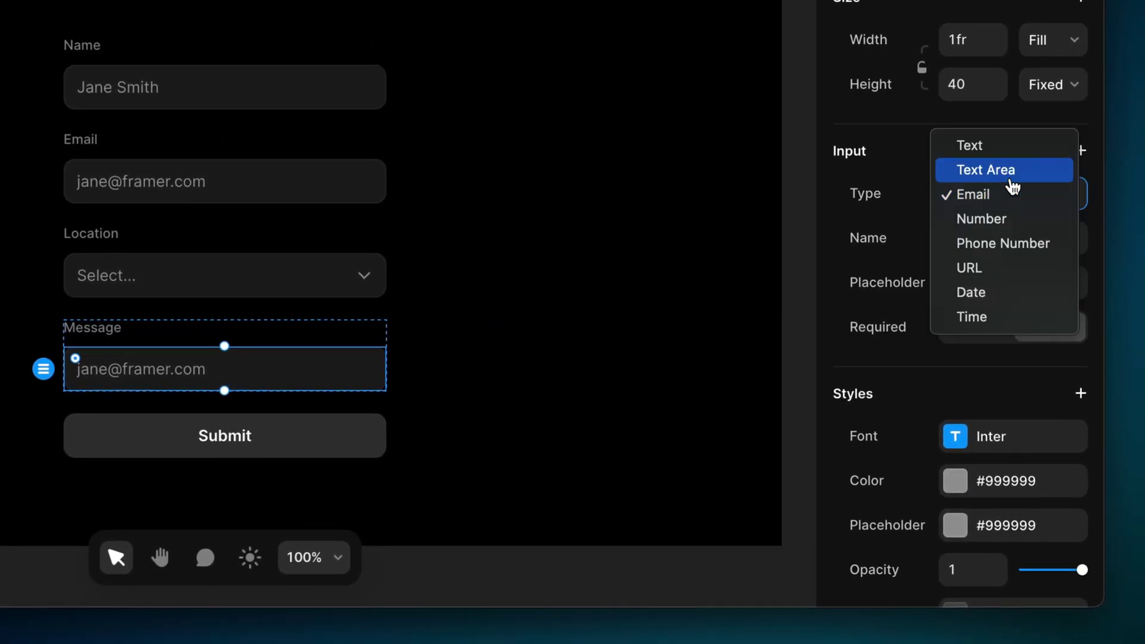
click(1012, 172)
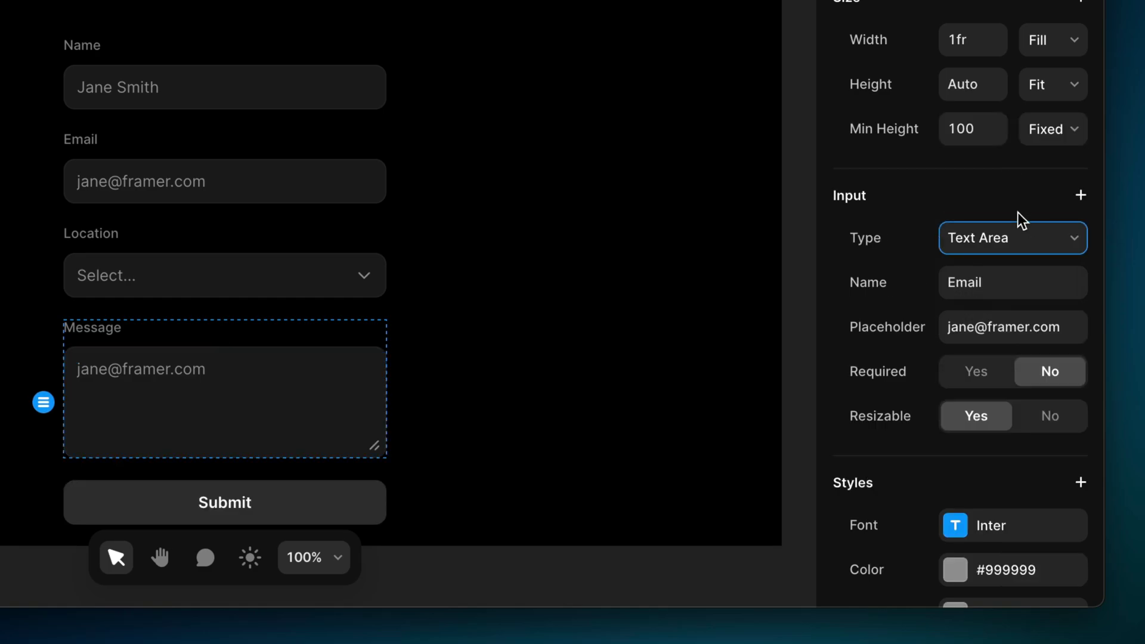
click(1010, 278)
text(Message)
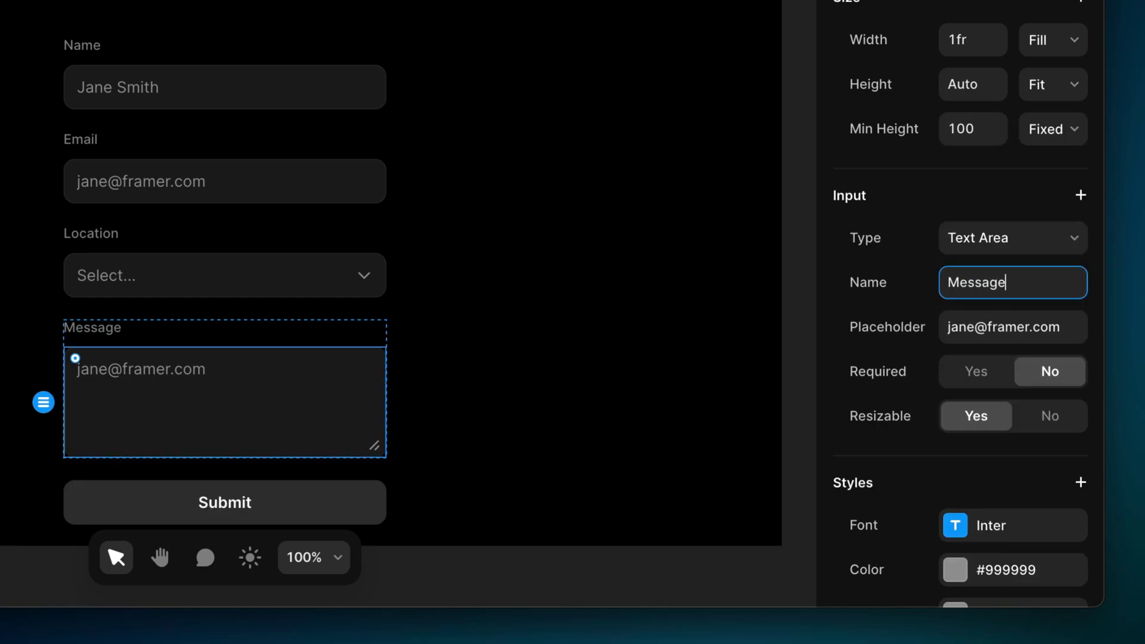
key(Tab)
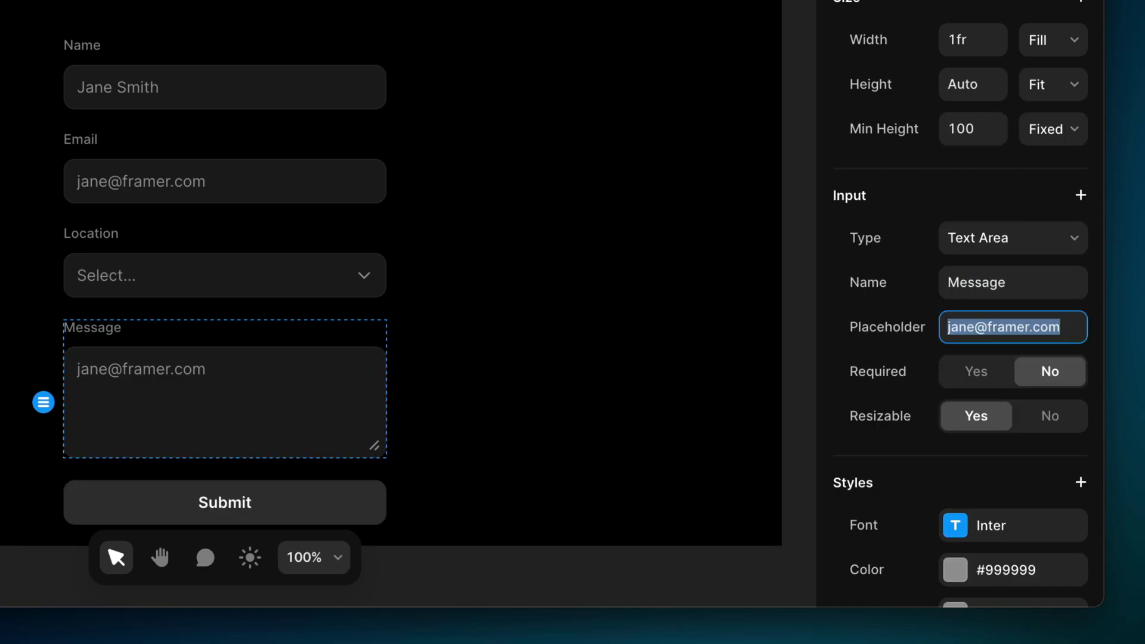
text(Hey!)
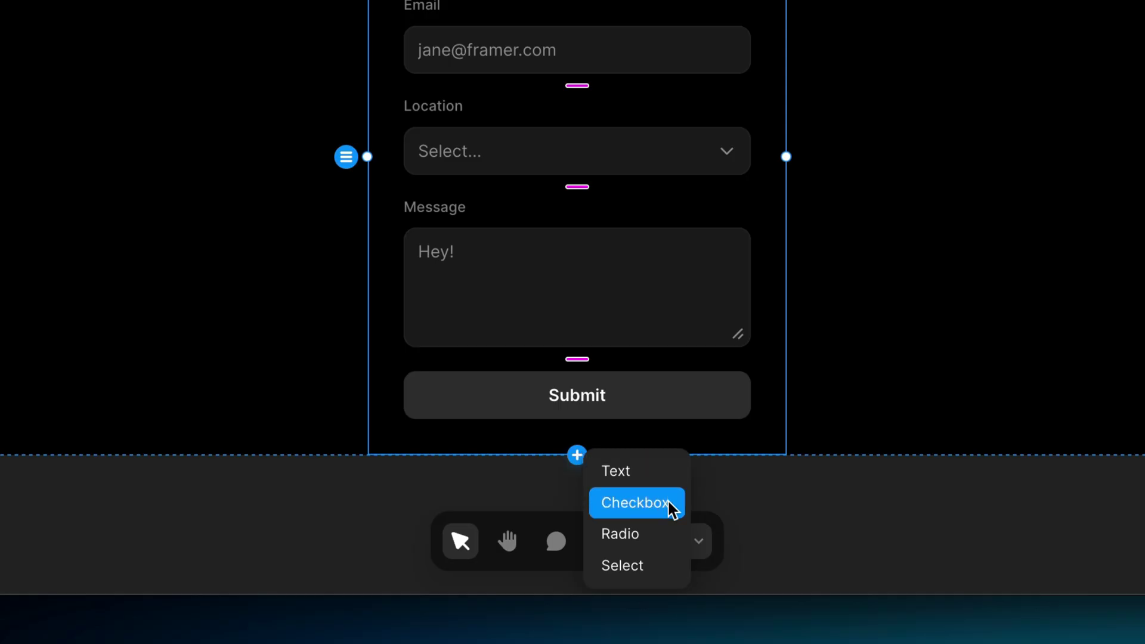
- Add a Subscribe to Newsletter checkbox and delete the Location field
click(668, 502)
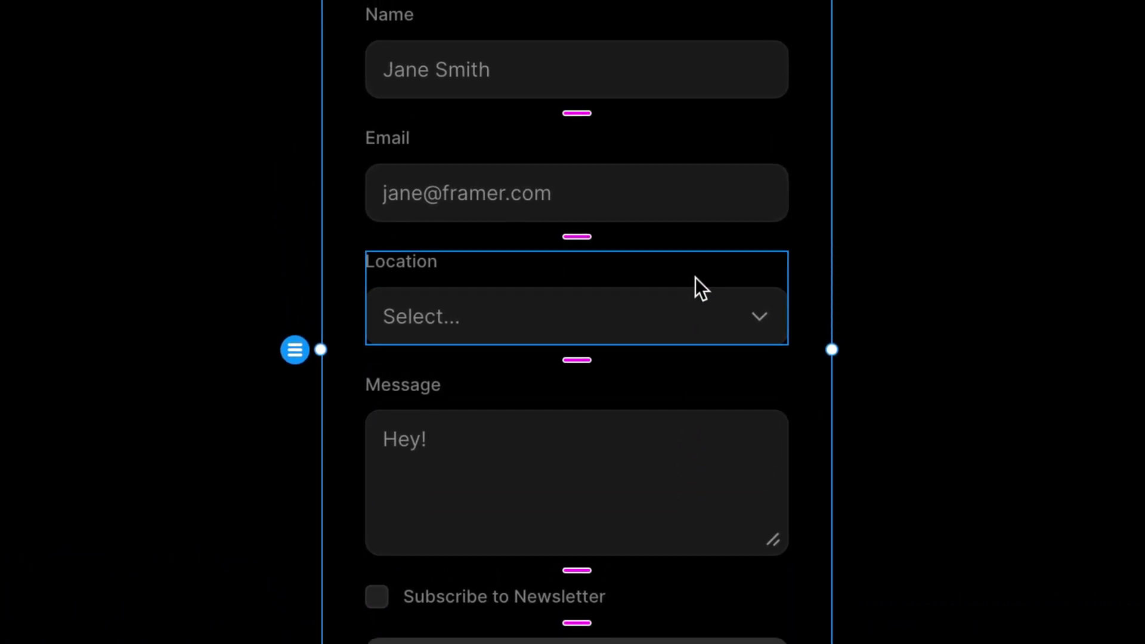
click(695, 277)
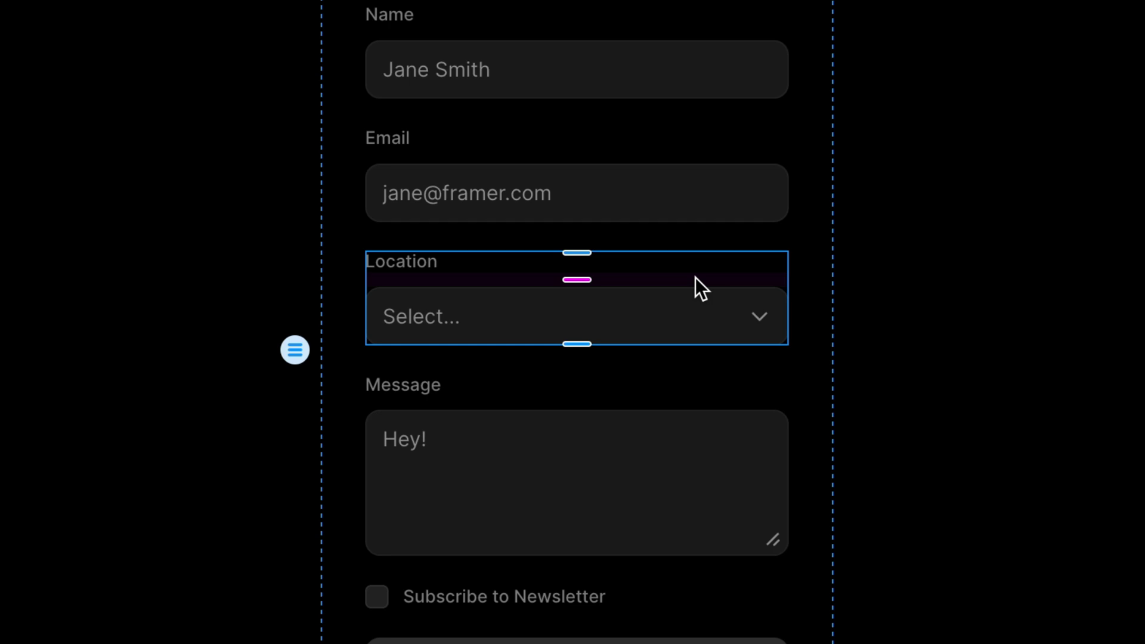
key(Delete)
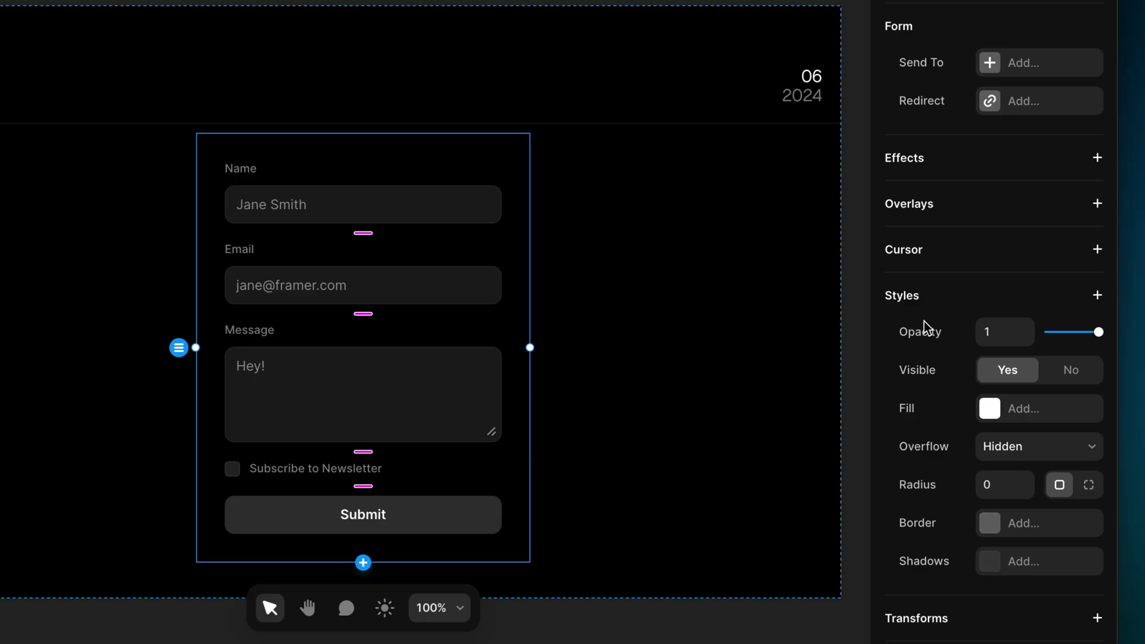
- Fill the form with a Gray 8 to Gray 6 linear gradient and set corner radius 10
click(990, 409)
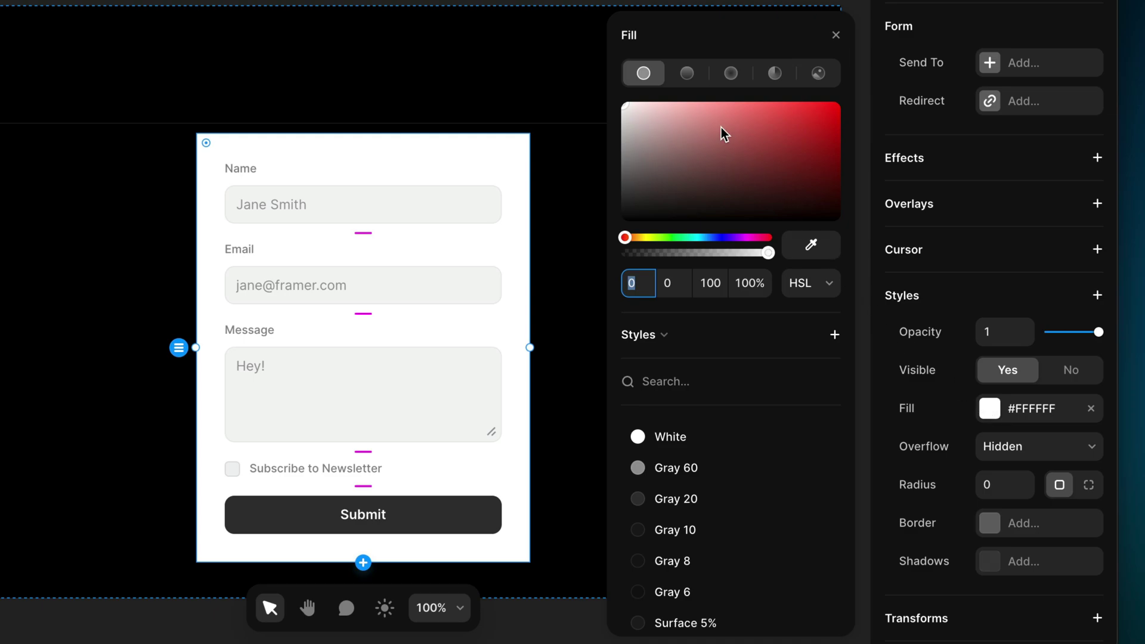
click(689, 75)
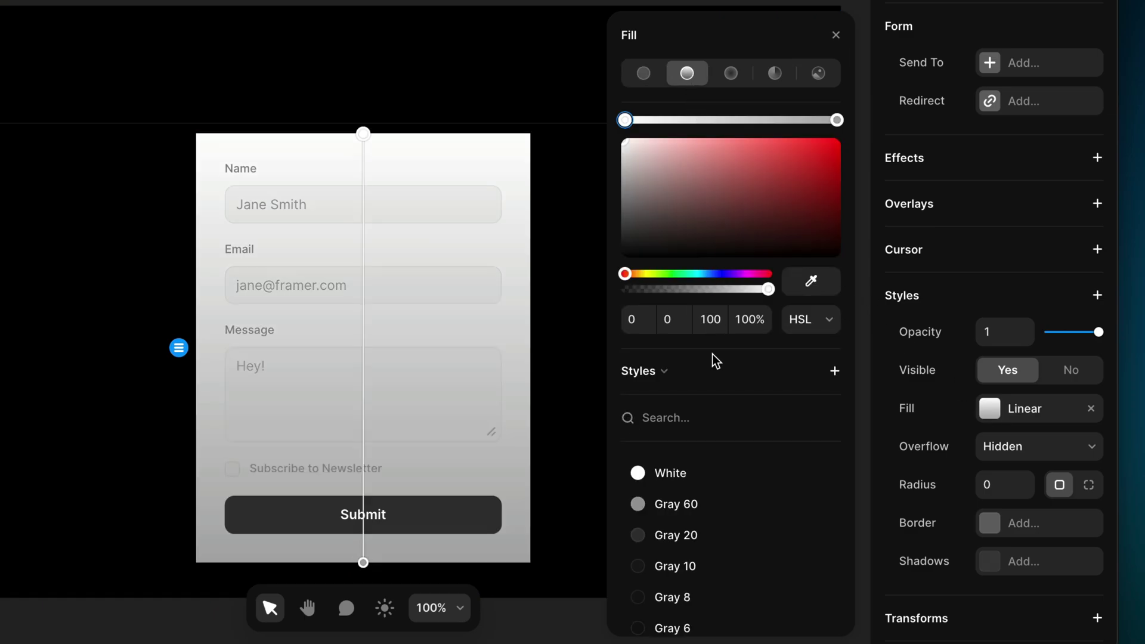
click(721, 599)
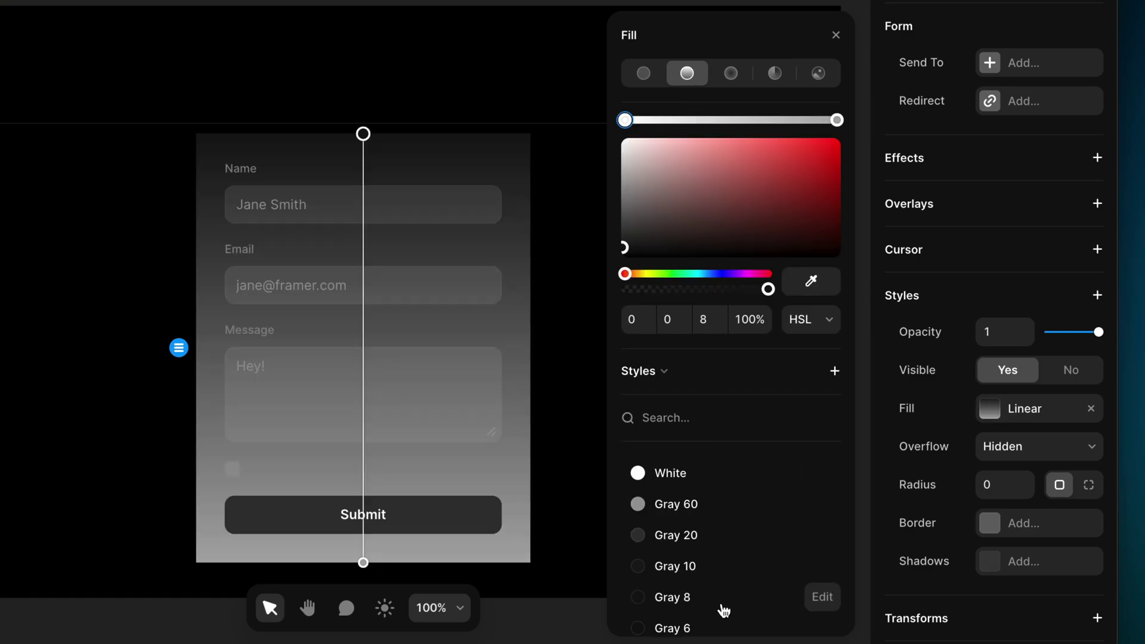
click(837, 121)
click(711, 629)
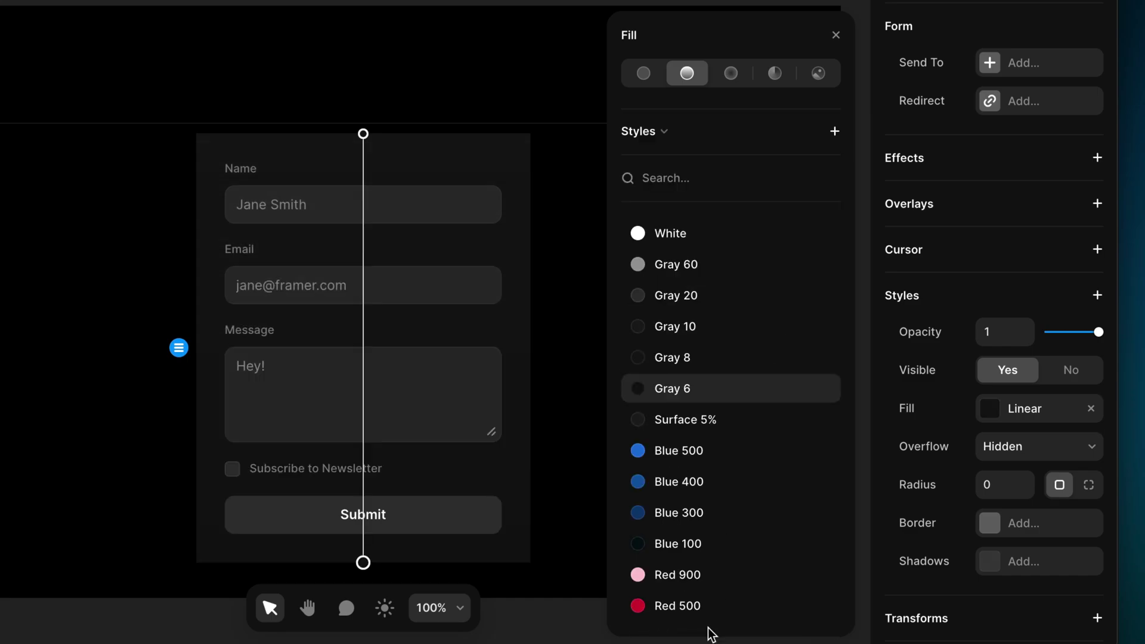
click(993, 483)
text(10)
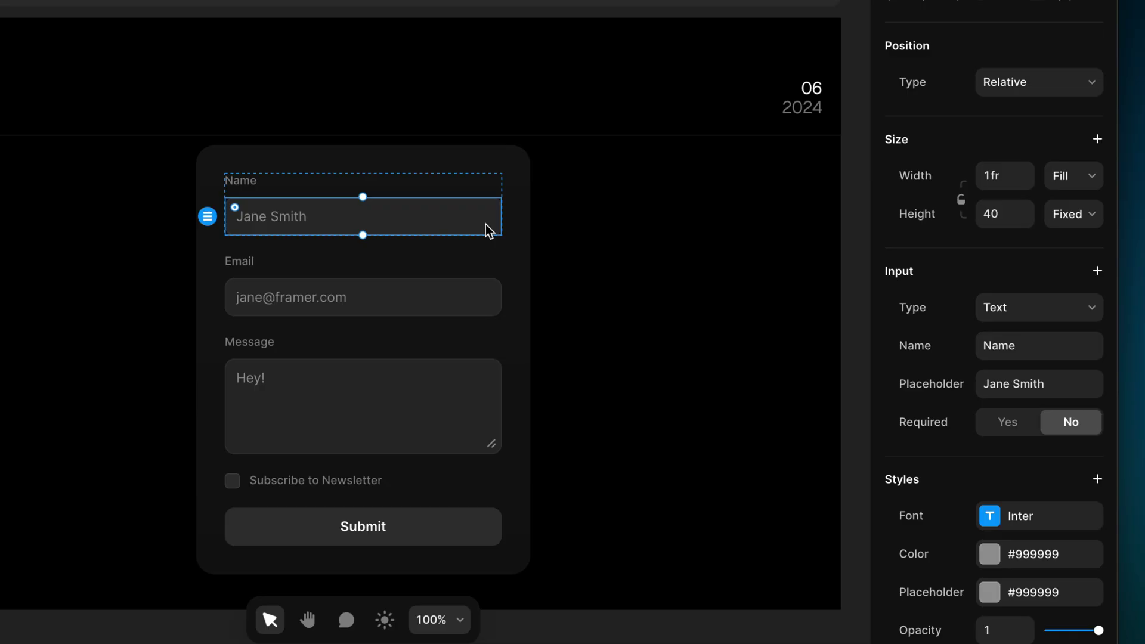
- Style the Name input with White text, Gray 60 placeholder, no border and Surface 5% fill
scroll(941, 264, down, 7)
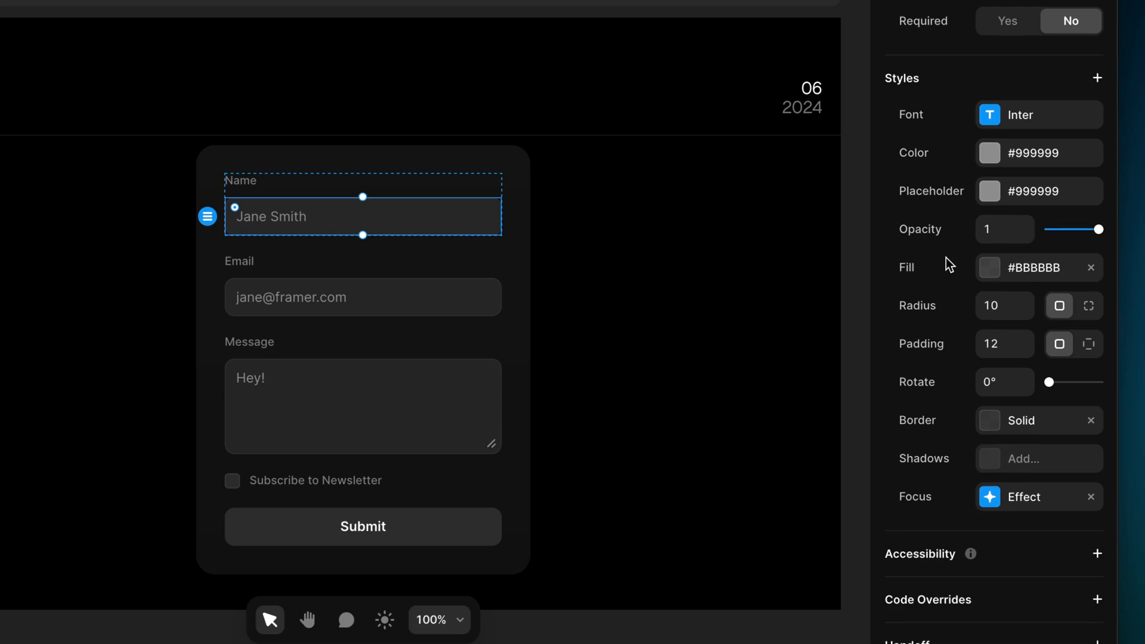
click(991, 153)
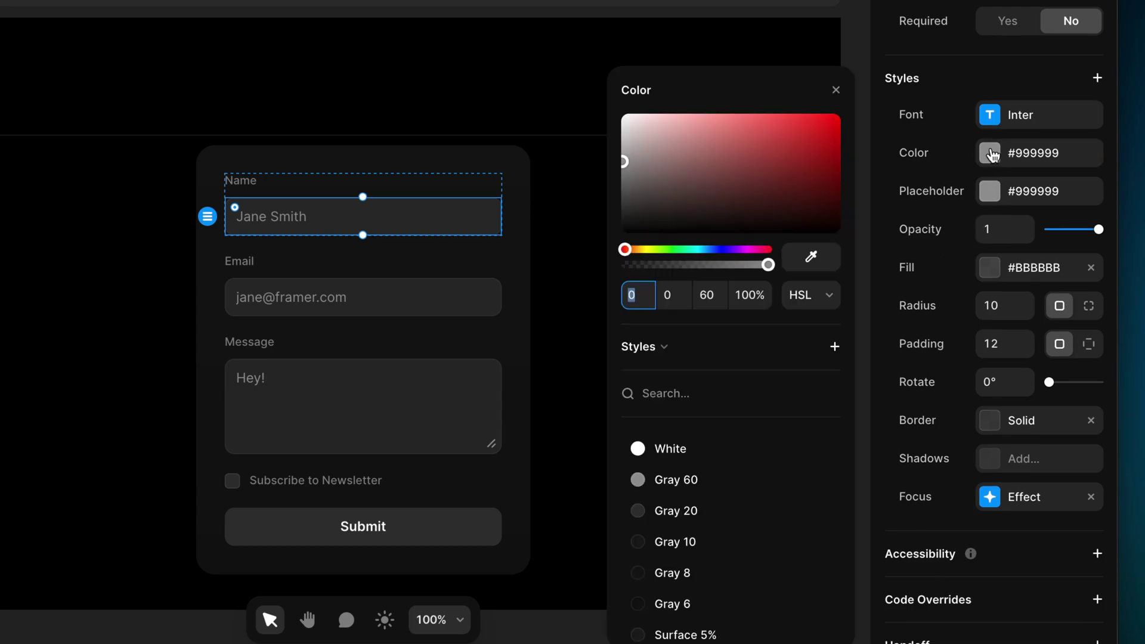
click(718, 454)
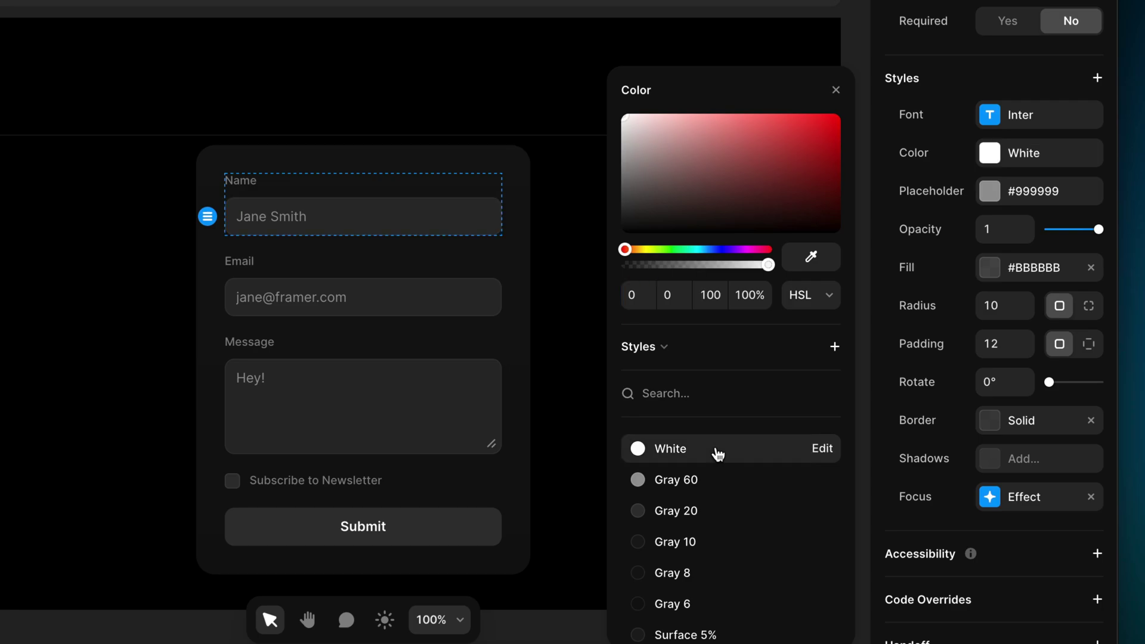
click(989, 192)
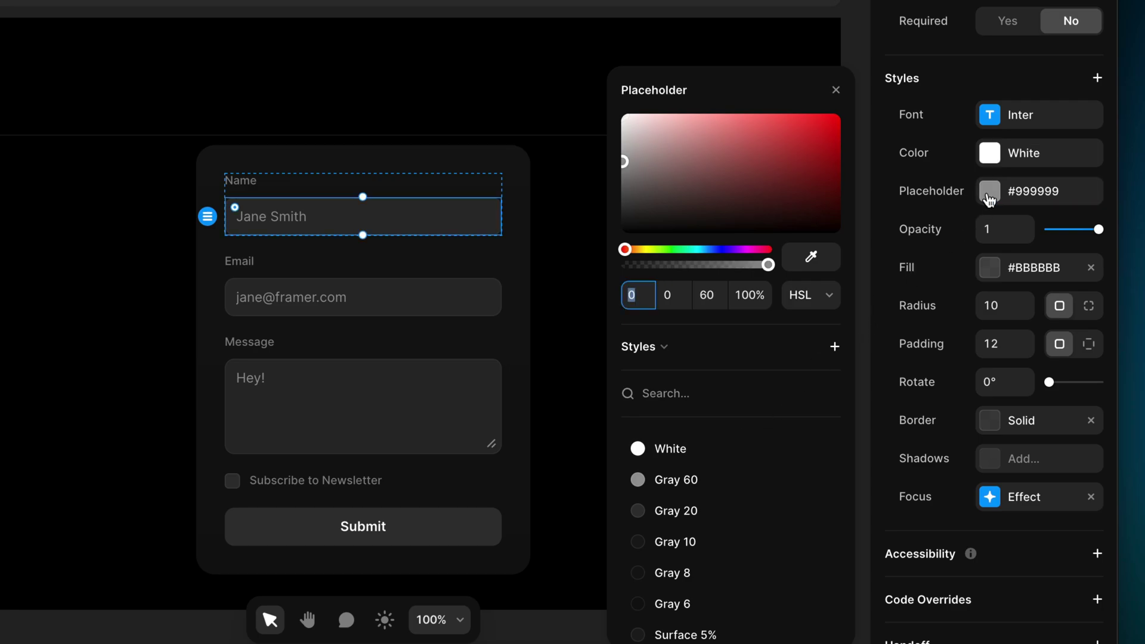
click(718, 487)
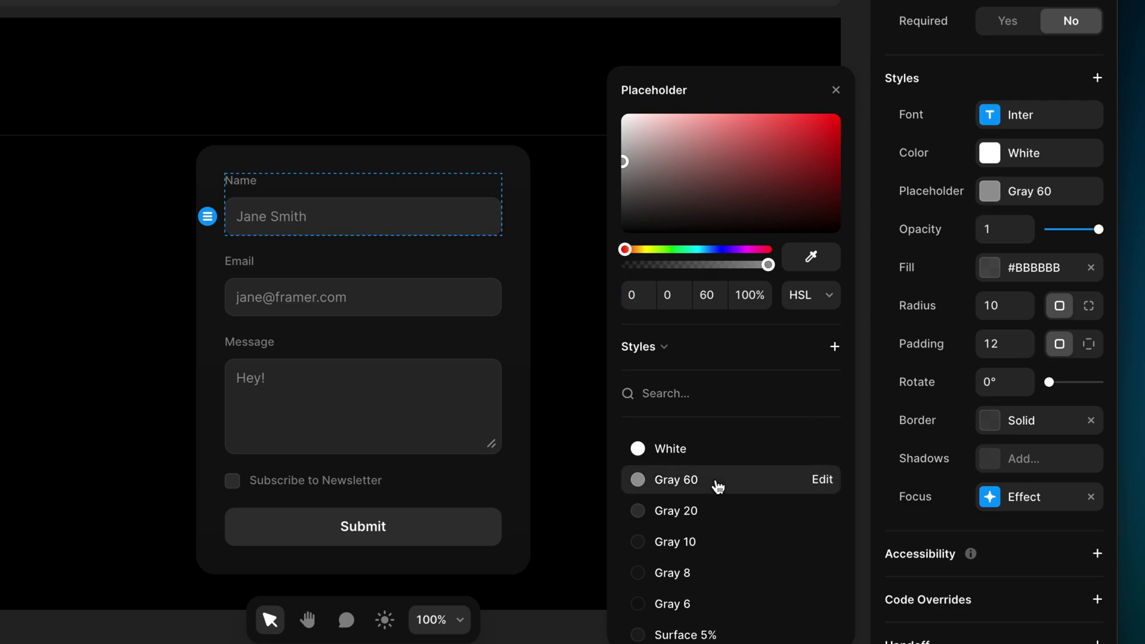
click(1092, 421)
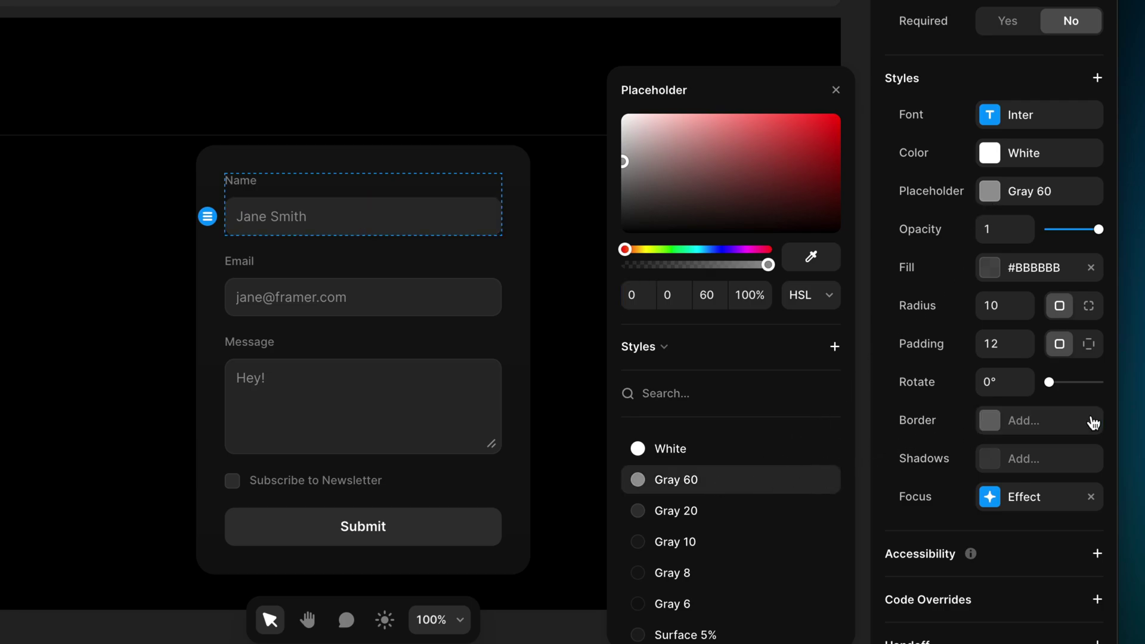
click(990, 278)
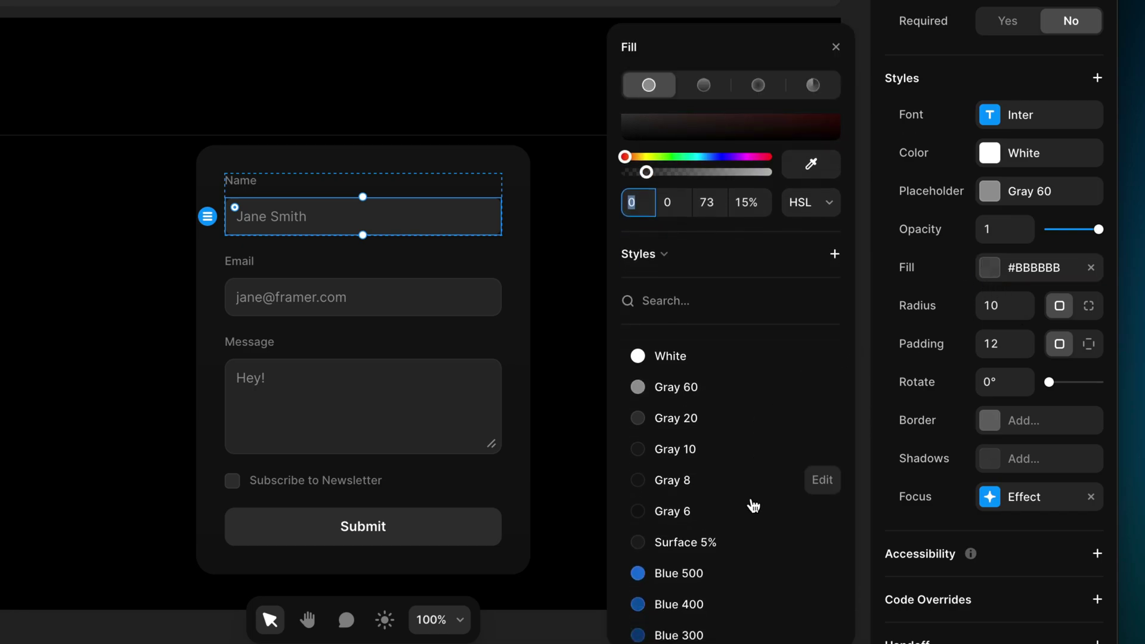
click(715, 544)
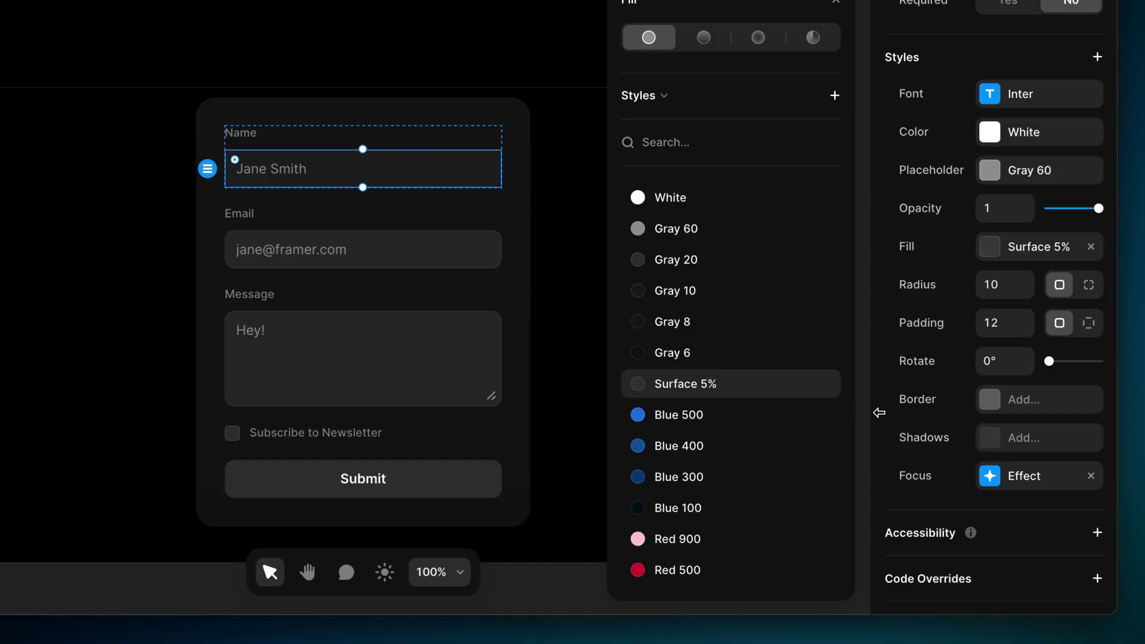
- Give the Name input's focus state a Blue 100 fill and a Blue 500 border
click(1001, 487)
click(783, 465)
scroll(781, 462, down, 4)
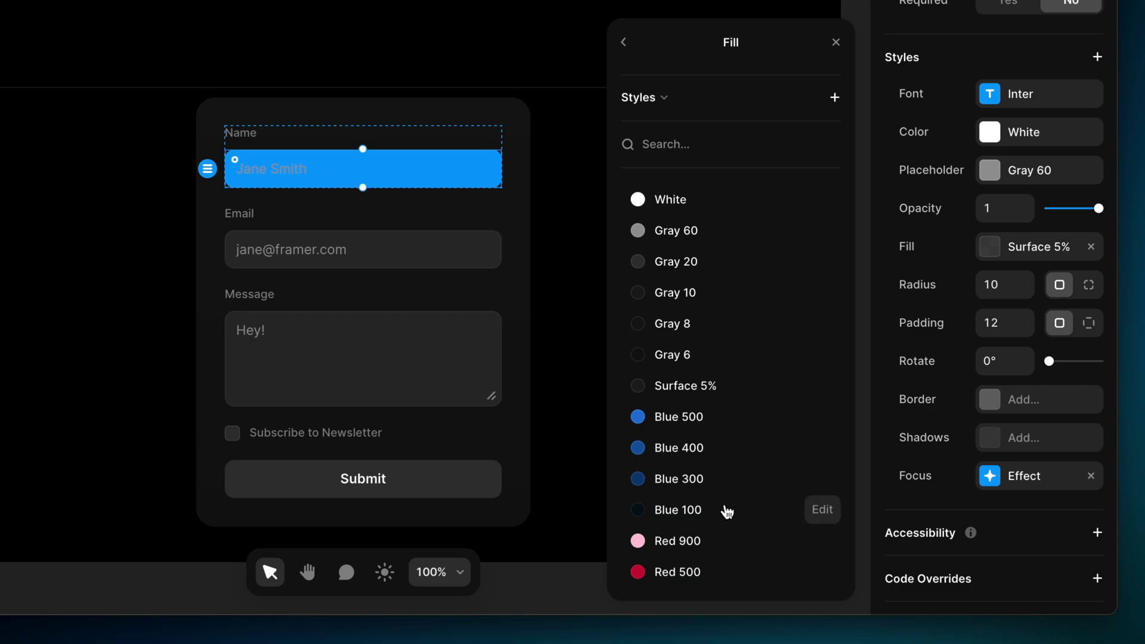
click(709, 514)
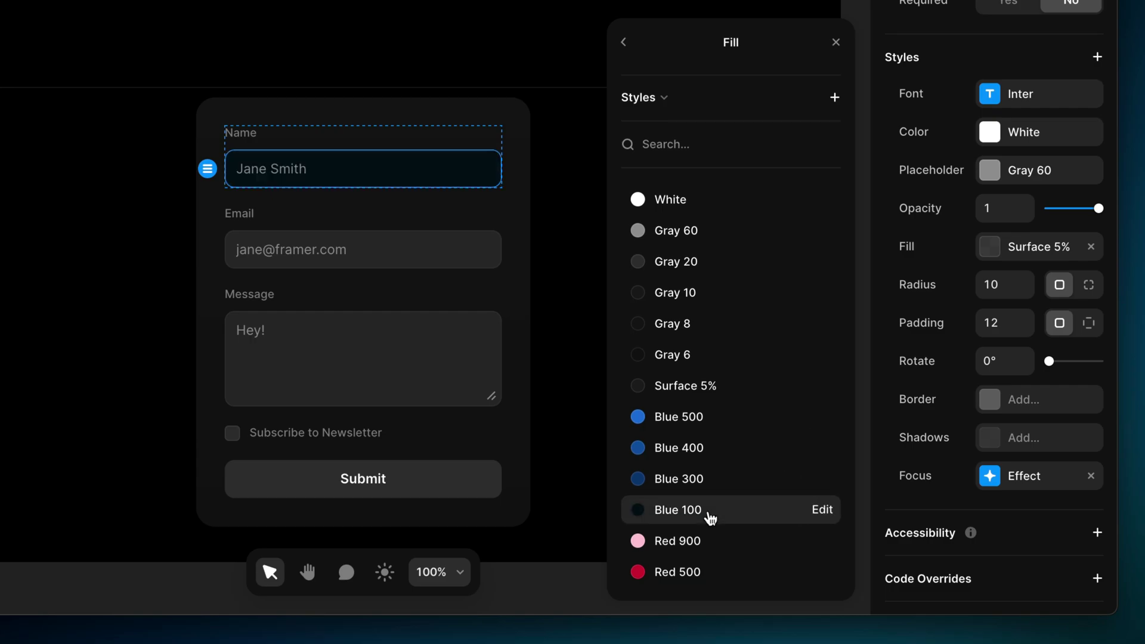
click(624, 43)
click(742, 498)
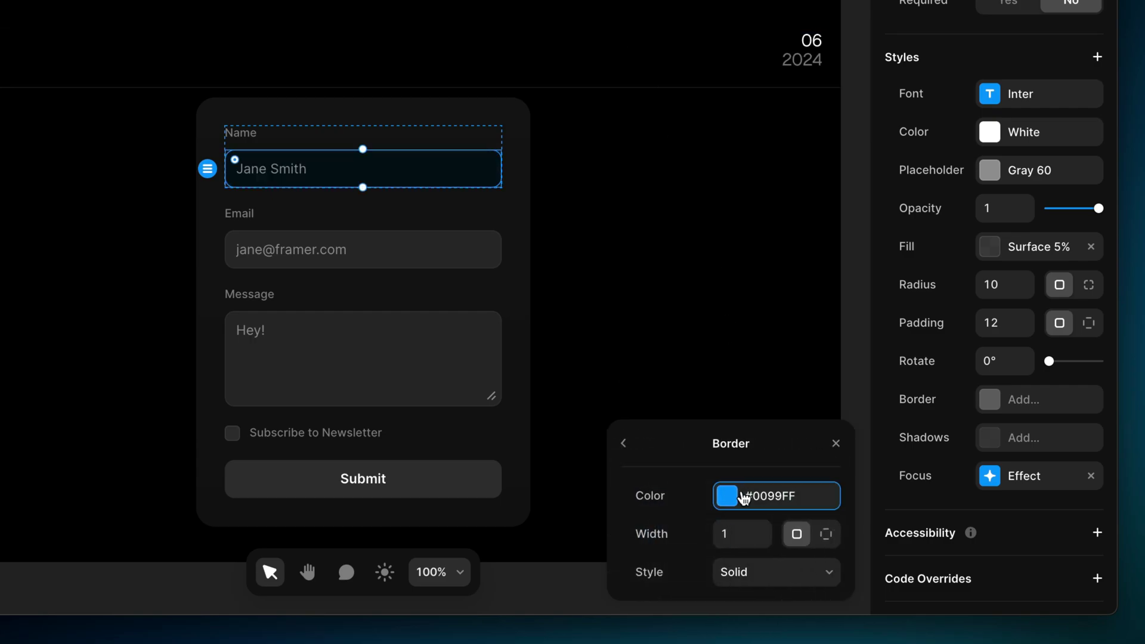
click(741, 496)
scroll(743, 497, down, 3)
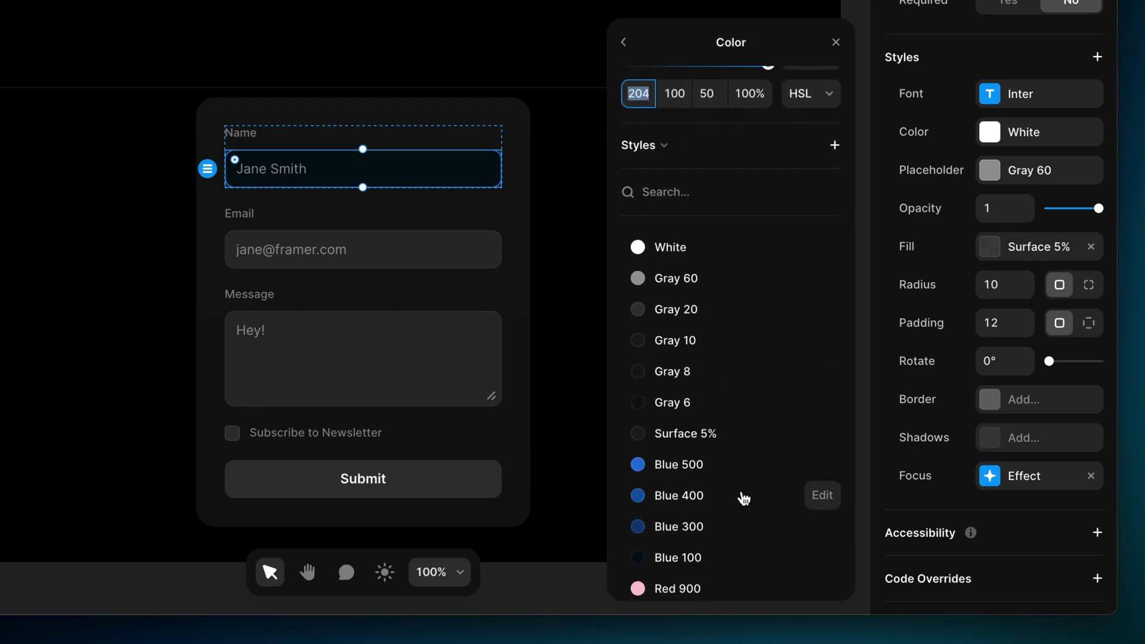
click(728, 471)
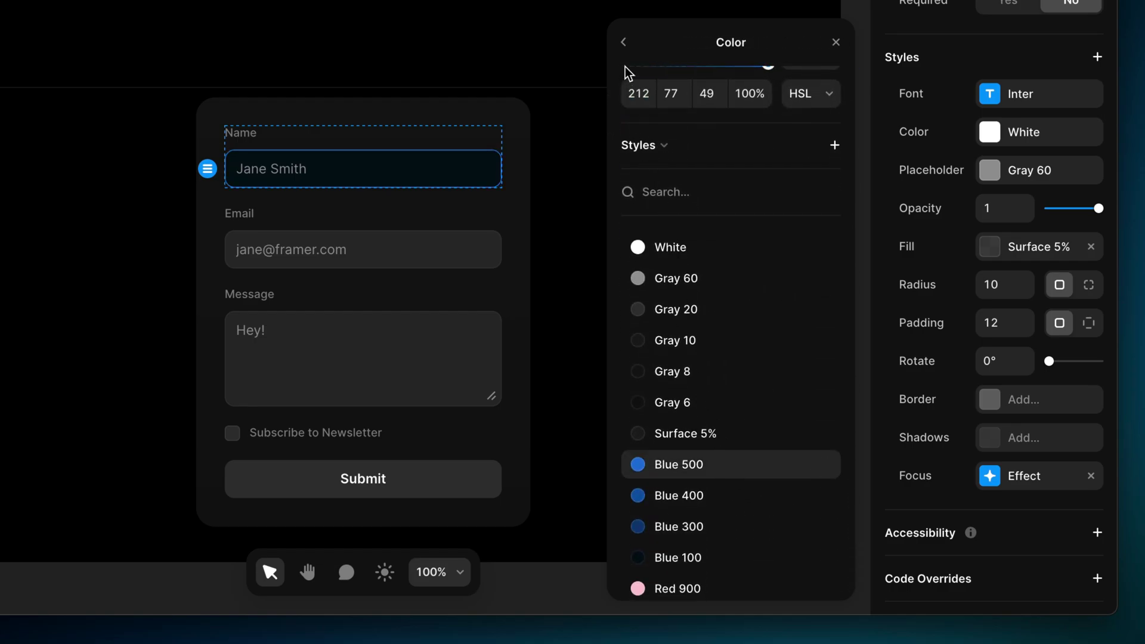
click(623, 43)
click(626, 442)
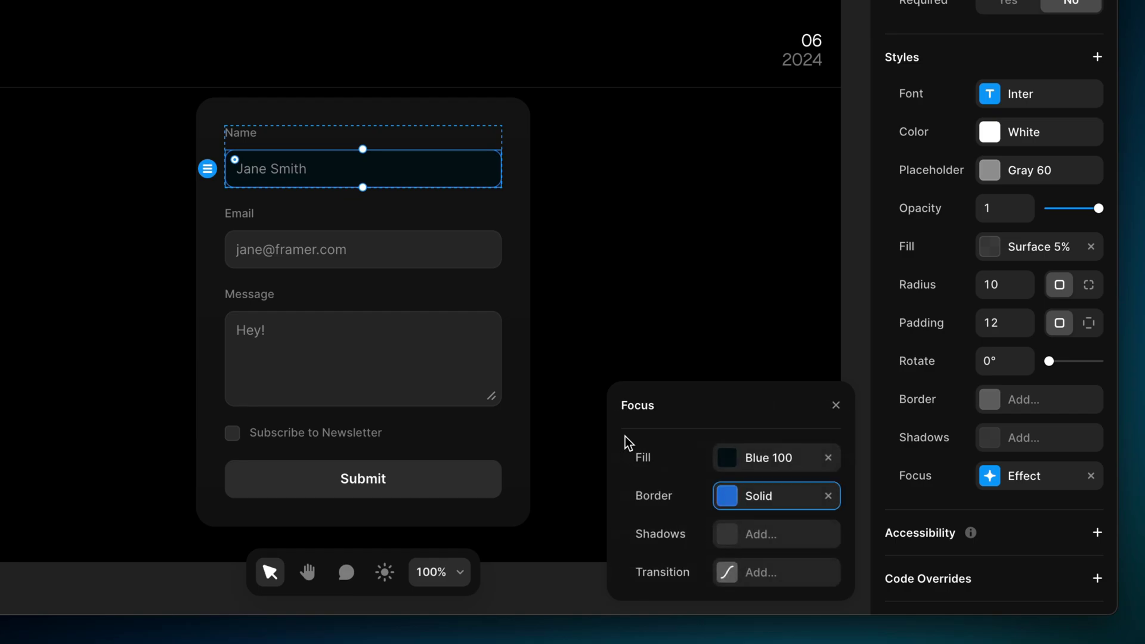
- Add a Blue 500 focus shadow with Y 0 and blur 30, plus an Ease In Out transition
click(743, 544)
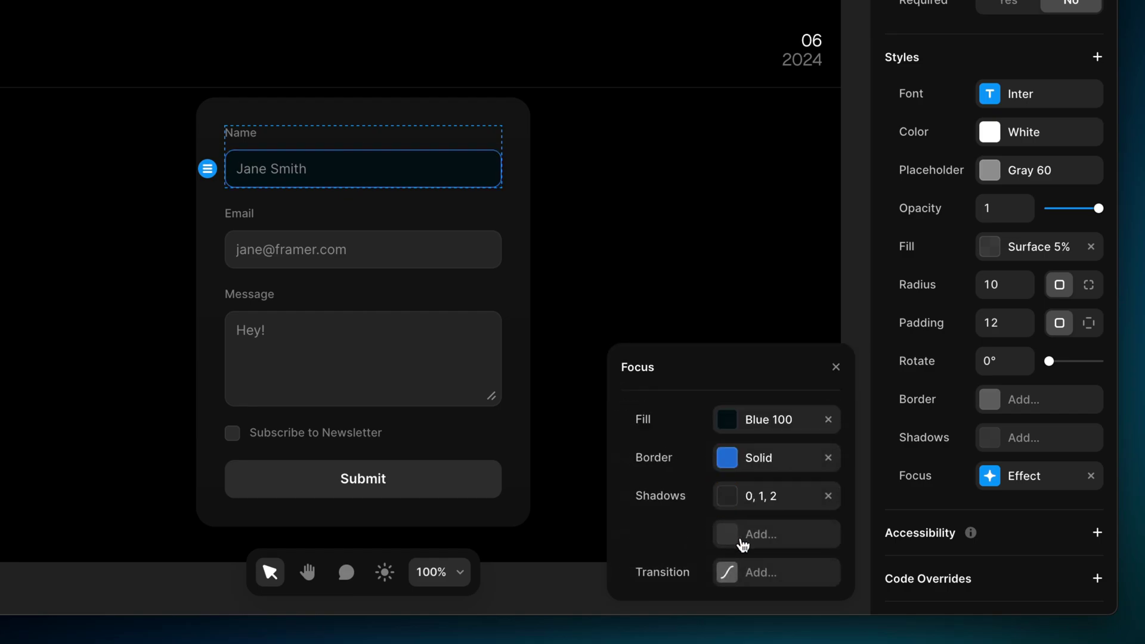
click(746, 510)
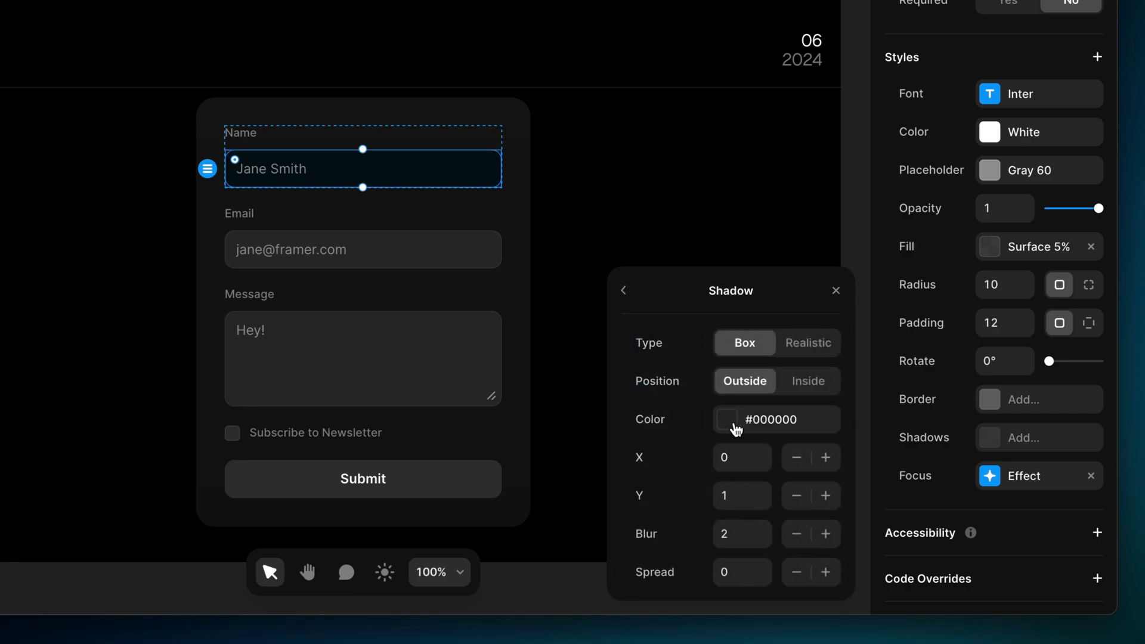
click(736, 429)
scroll(735, 429, down, 5)
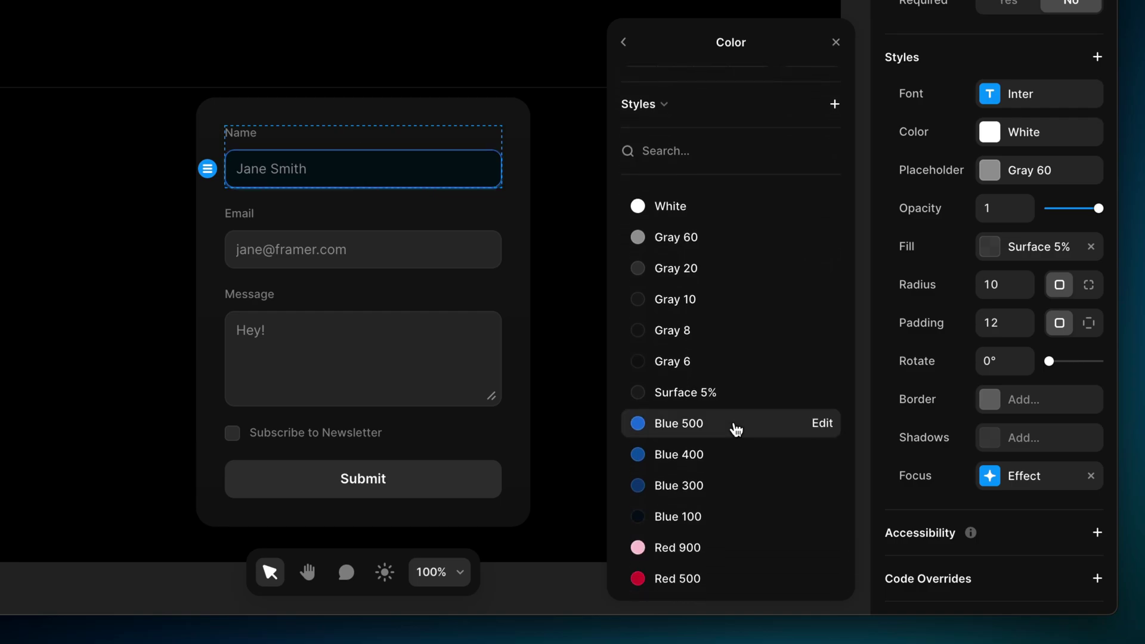
click(630, 52)
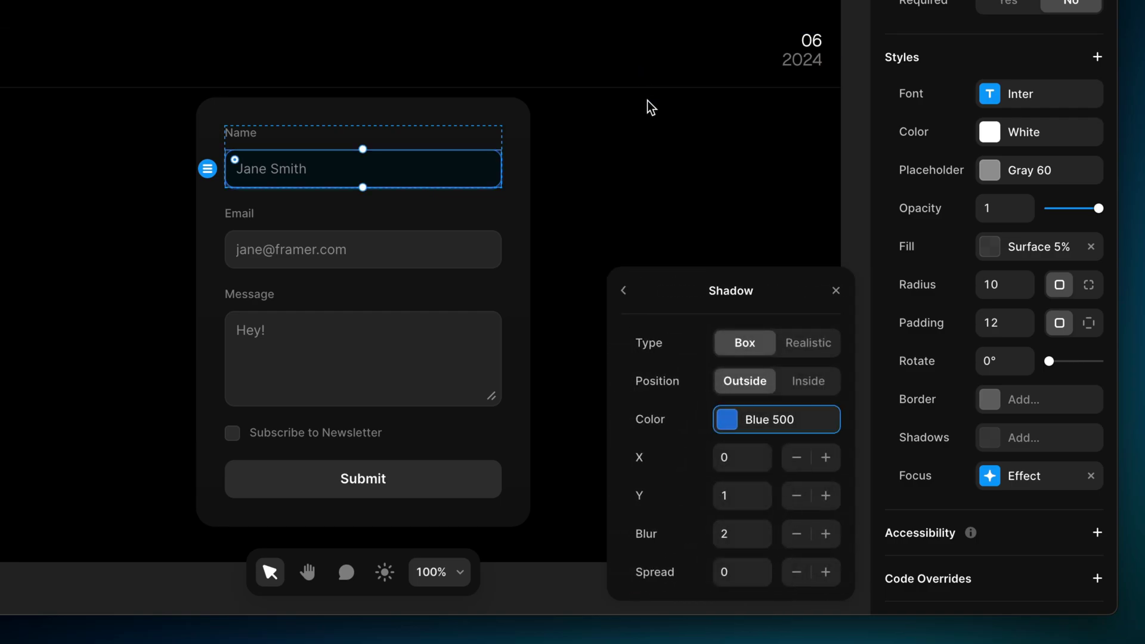
click(740, 496)
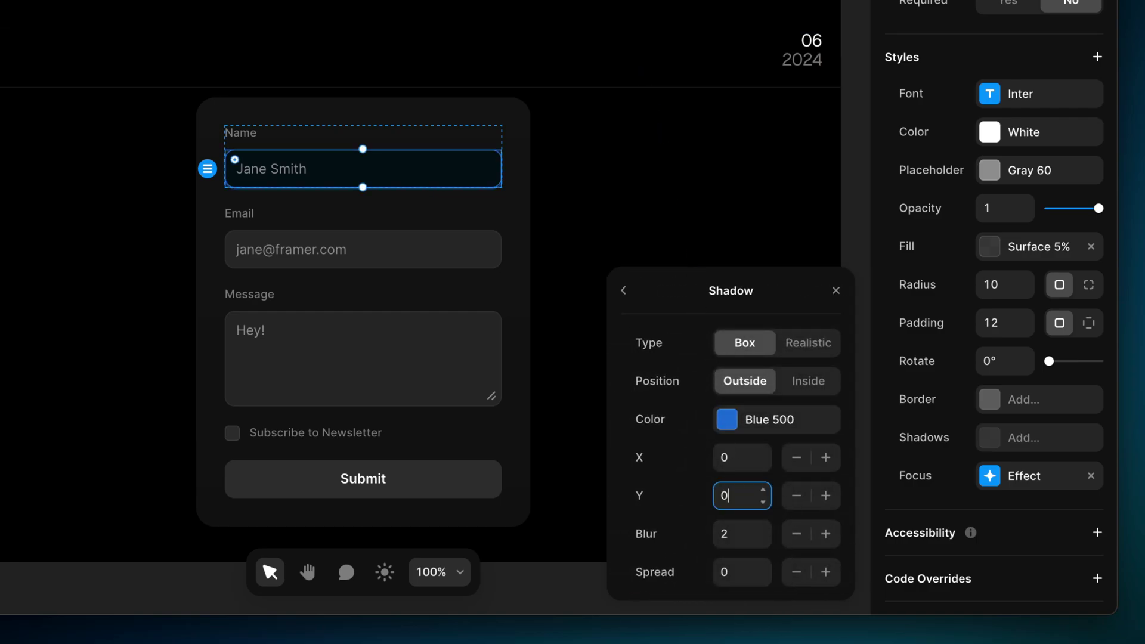
key(Tab)
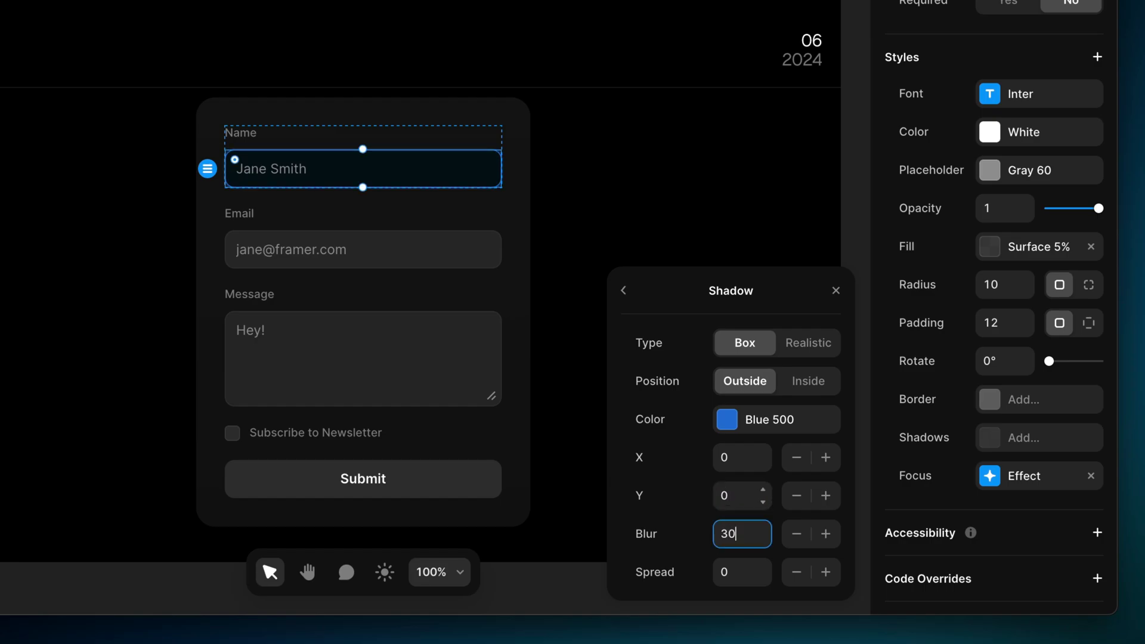
text(30)
key(Tab)
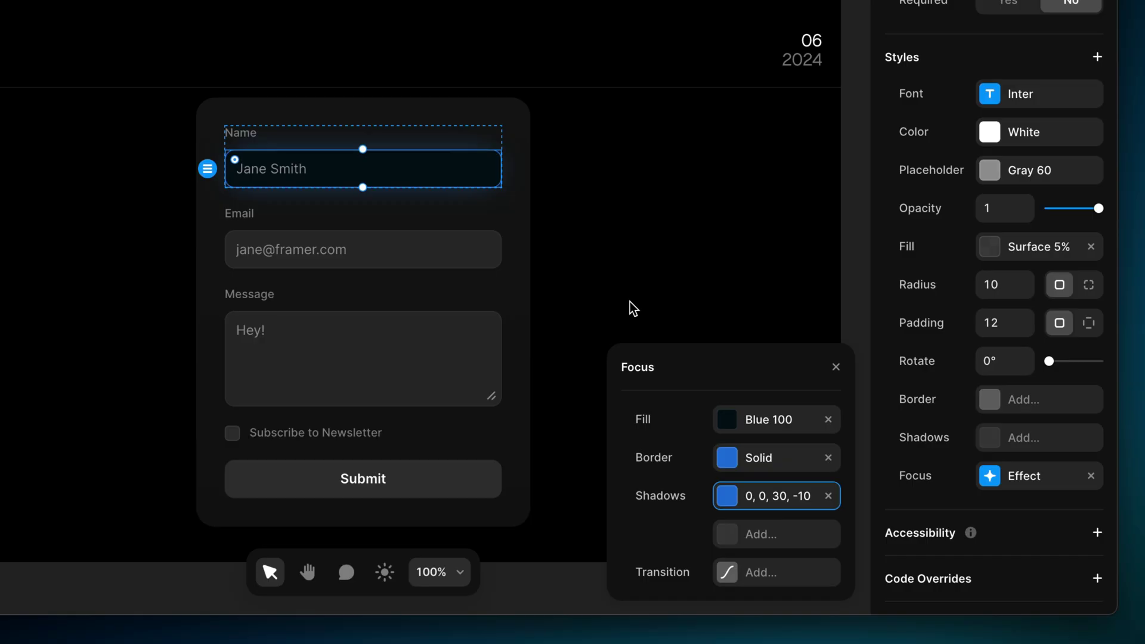
click(745, 572)
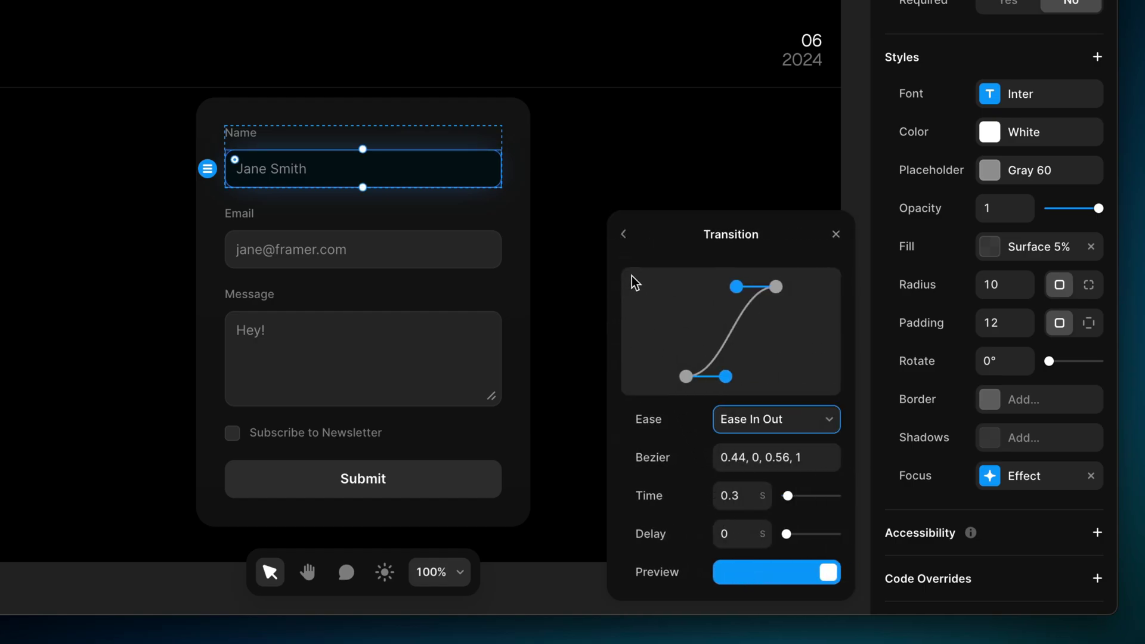
click(624, 245)
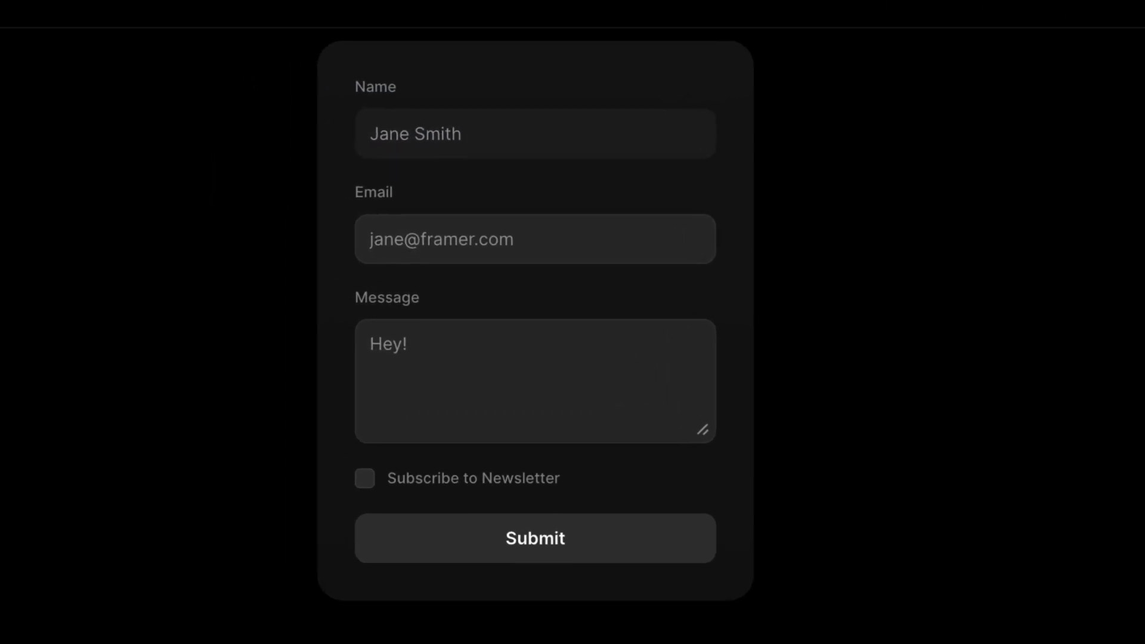
- In the live preview, focus, unfocus and refocus the Name field to confirm its blue glow toggles
click(697, 133)
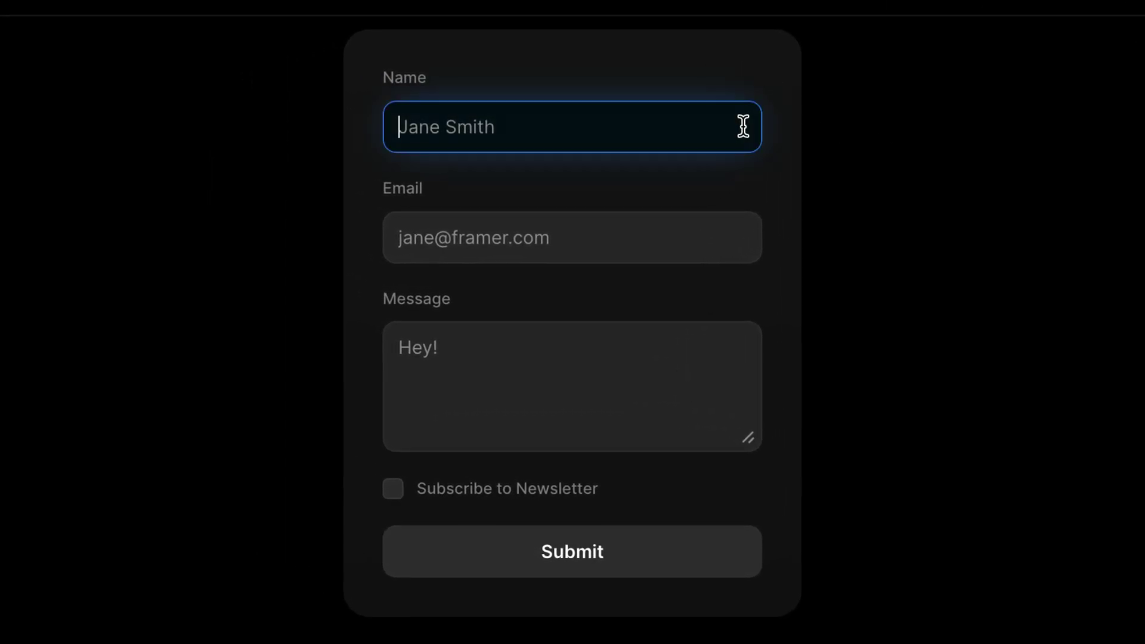
click(856, 133)
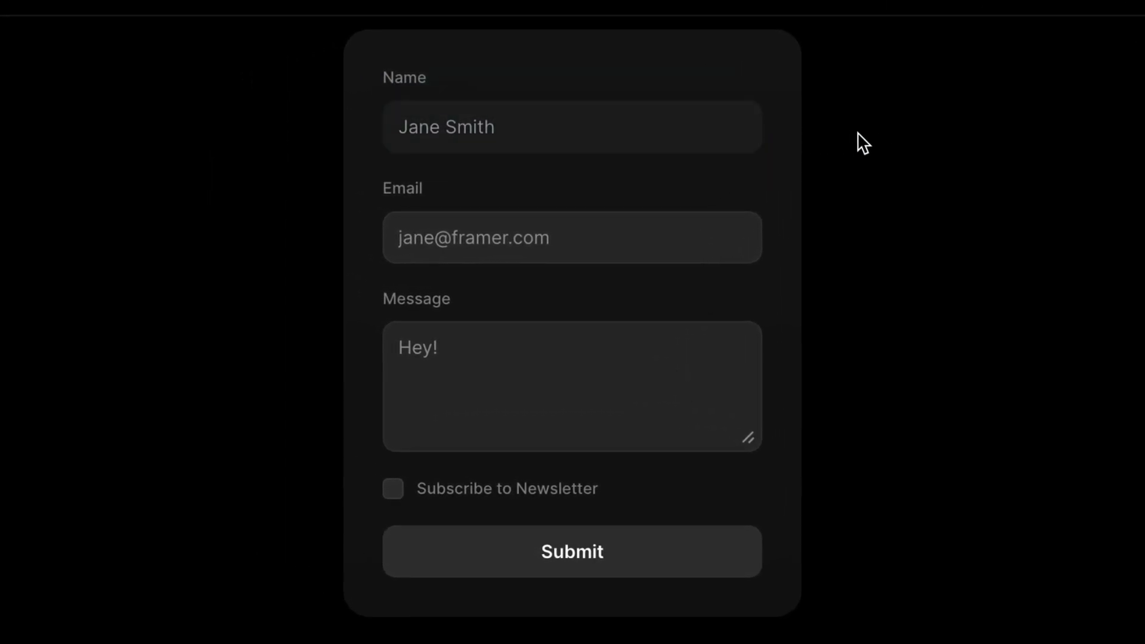
click(718, 131)
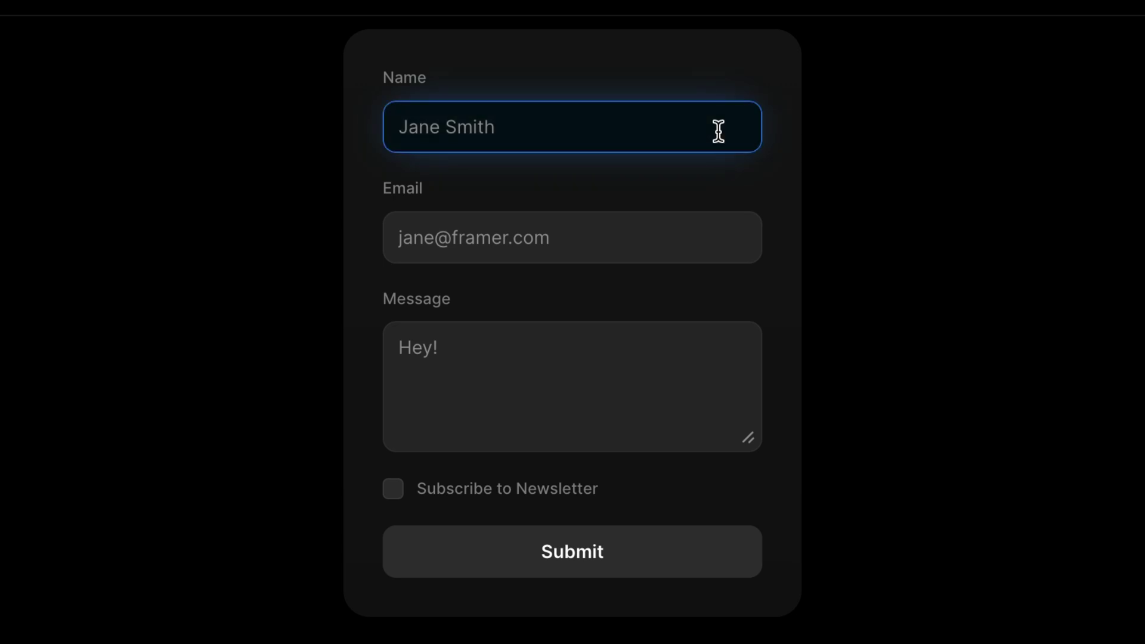